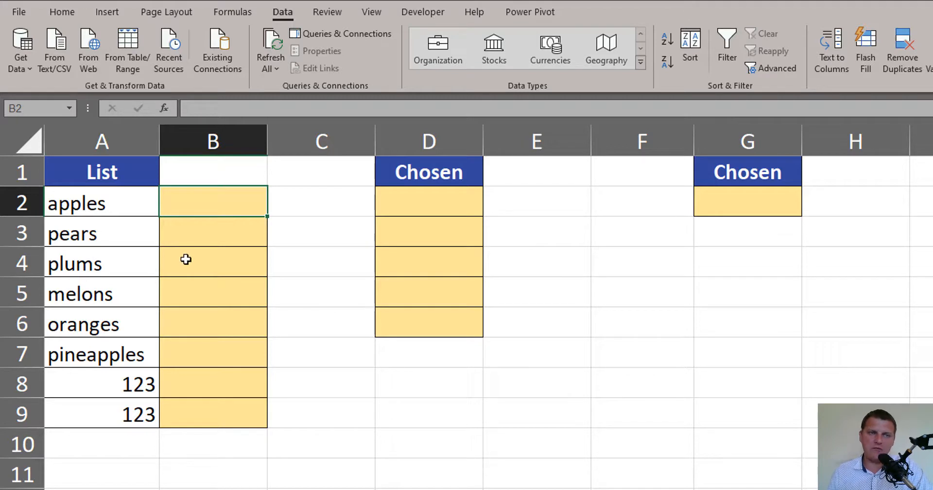
Examine the list entries in A2:A9, comparing the fruit names with the duplicate 123 values in A8 and A9
left_click_drag(111, 196, 118, 407)
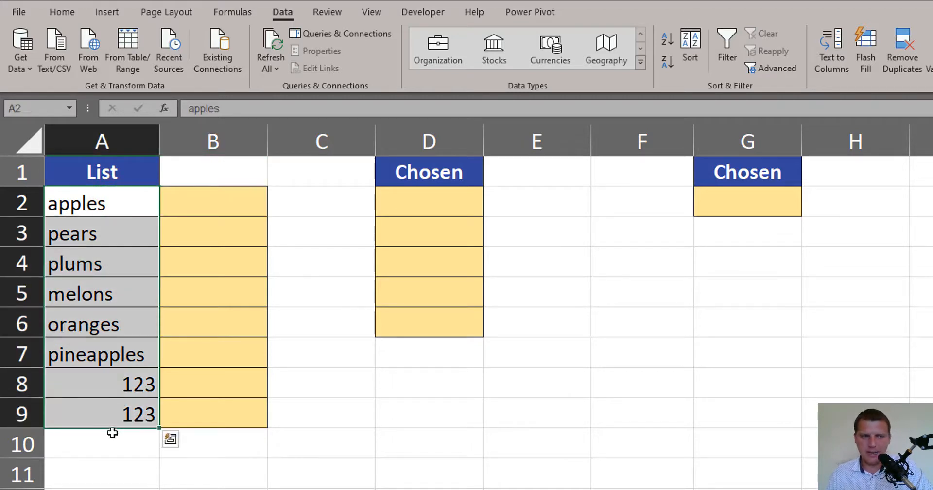
left_click(97, 384)
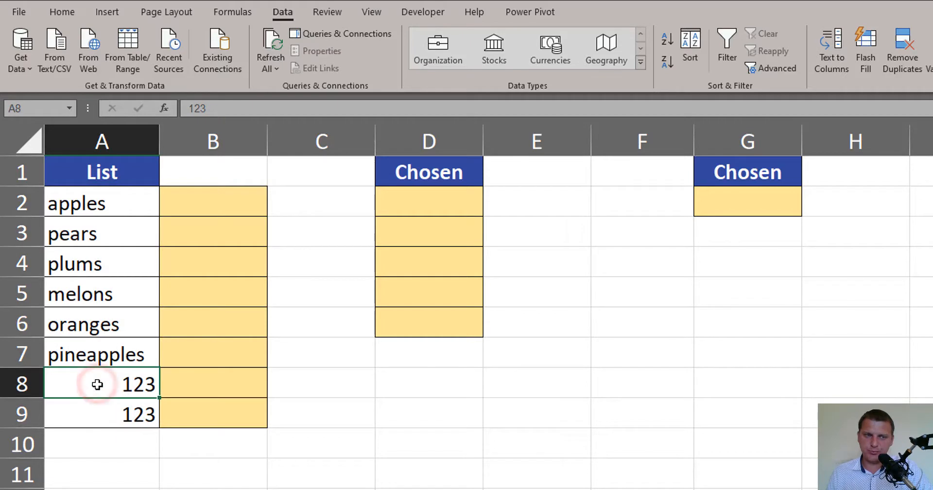
left_click(100, 412)
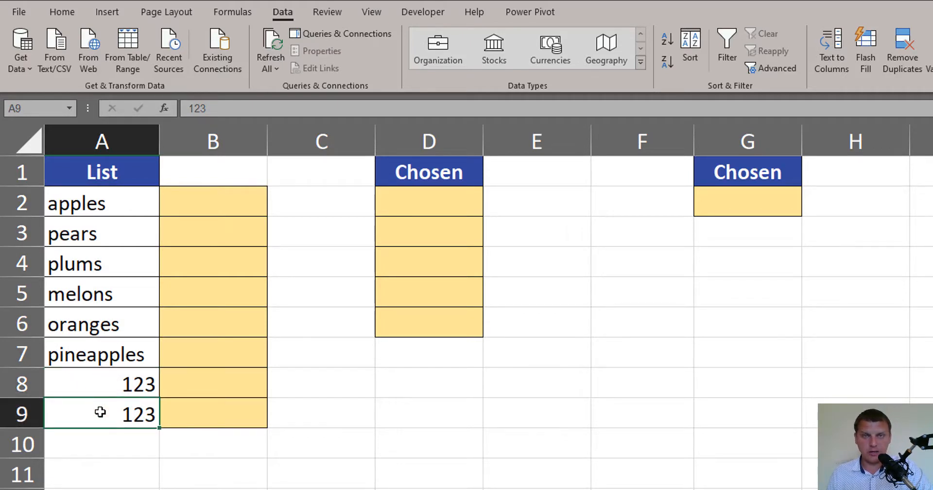
left_click(117, 357)
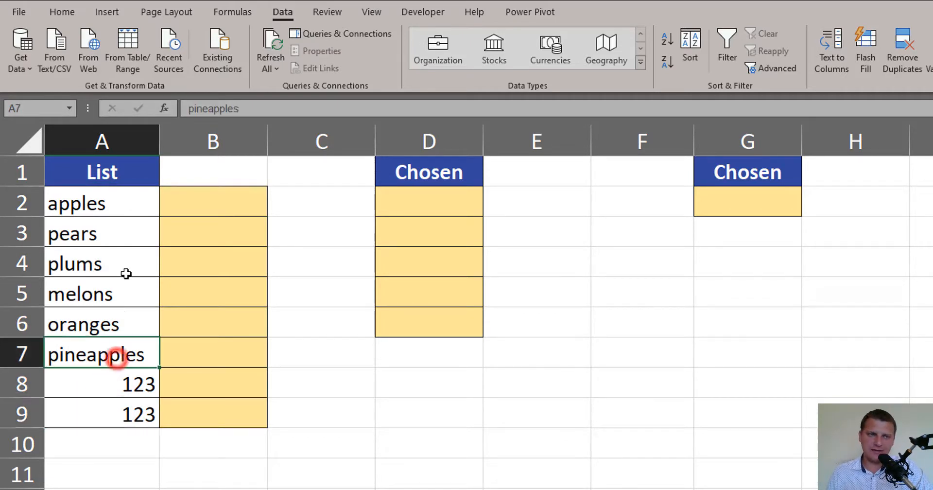
left_click_drag(126, 274, 129, 210)
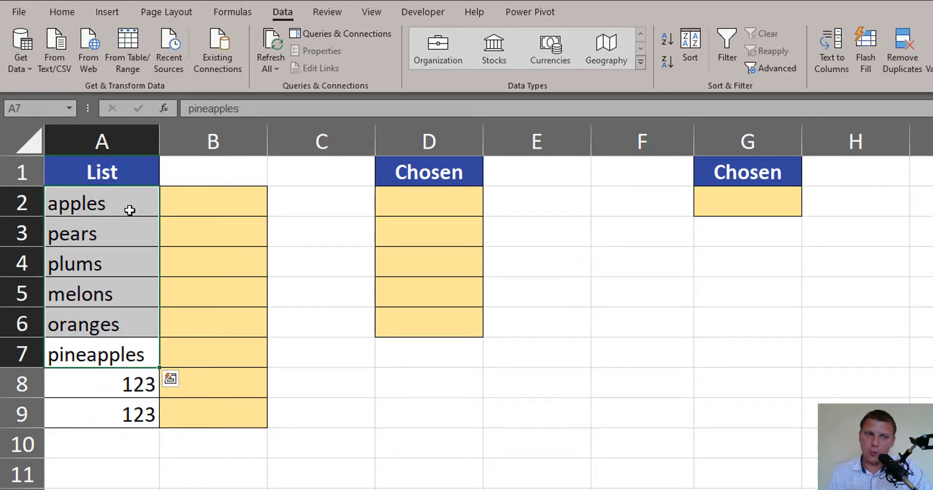
left_click(104, 386)
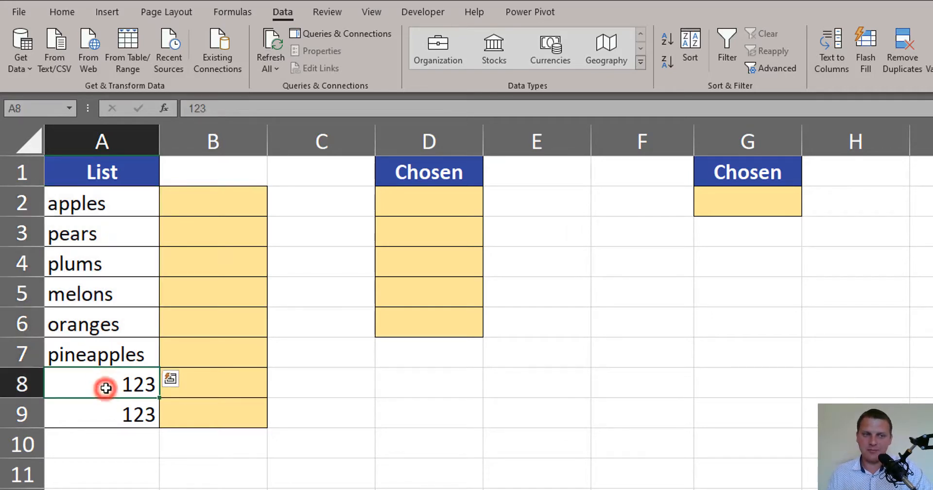
left_click(104, 416)
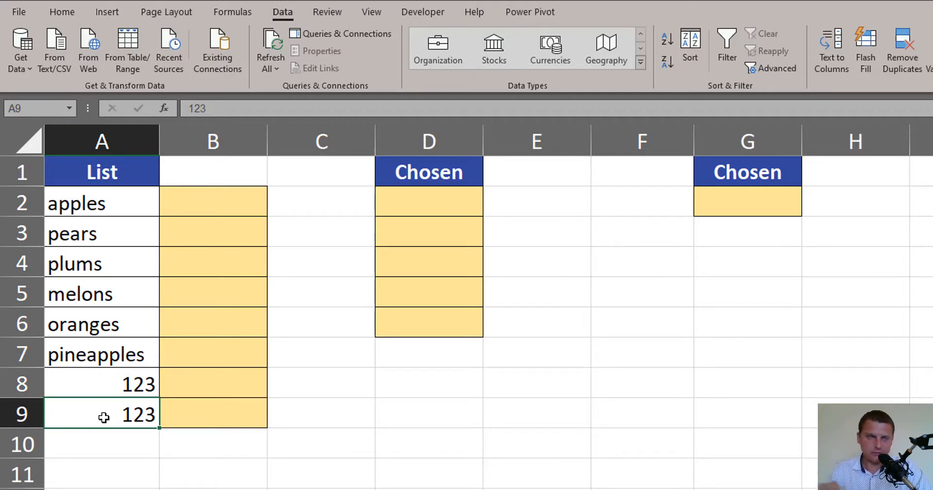
Try a third duplicate value 123 in cell A10 below the list and clear that cell again
left_click(139, 442)
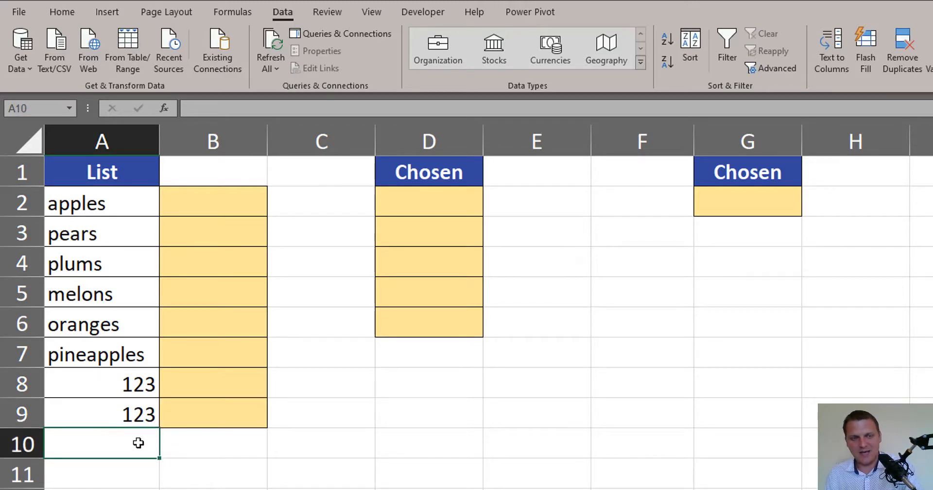
type("123")
key("Return")
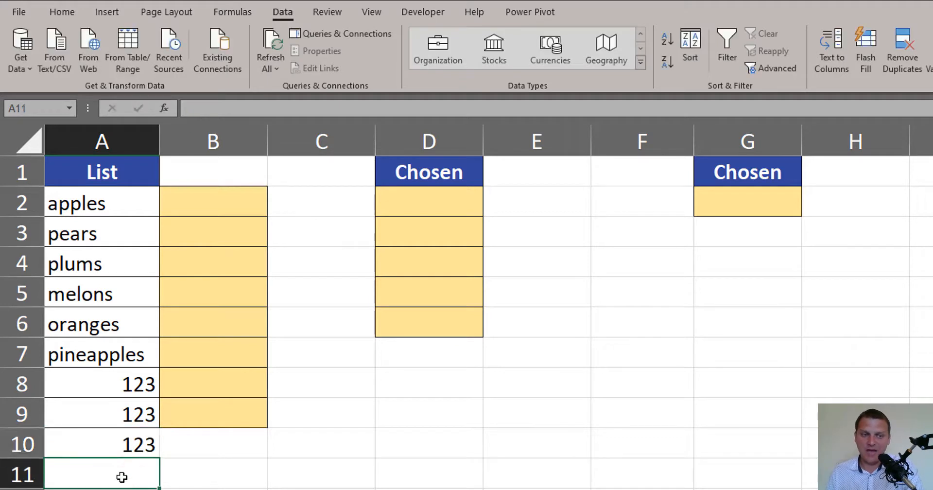
left_click(116, 450)
left_click_drag(117, 420, 125, 387)
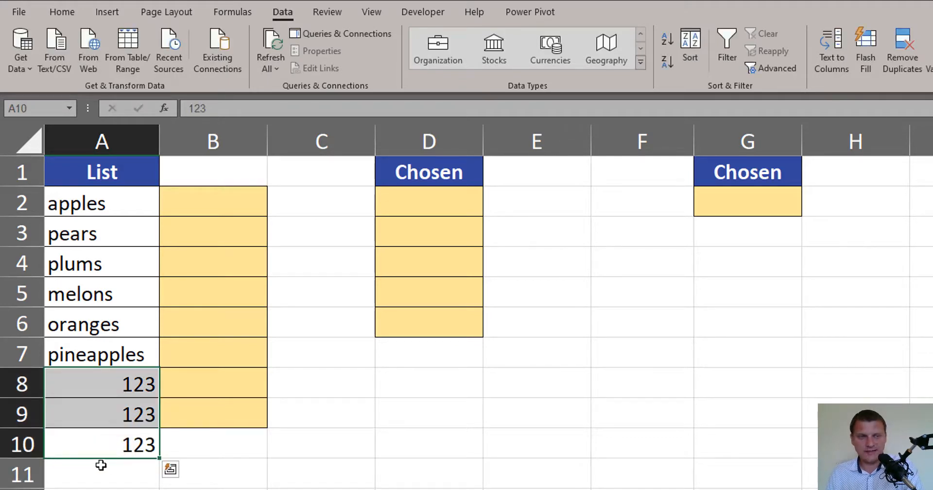
left_click(108, 449)
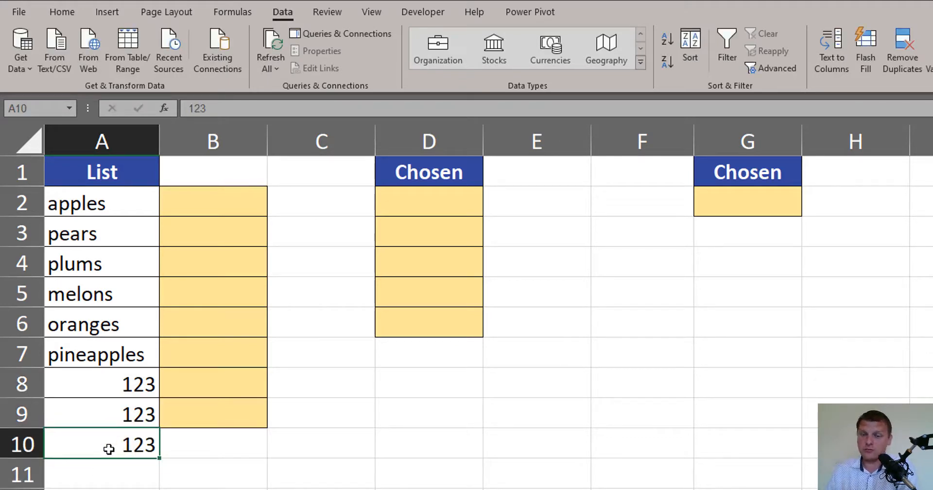
key("Delete")
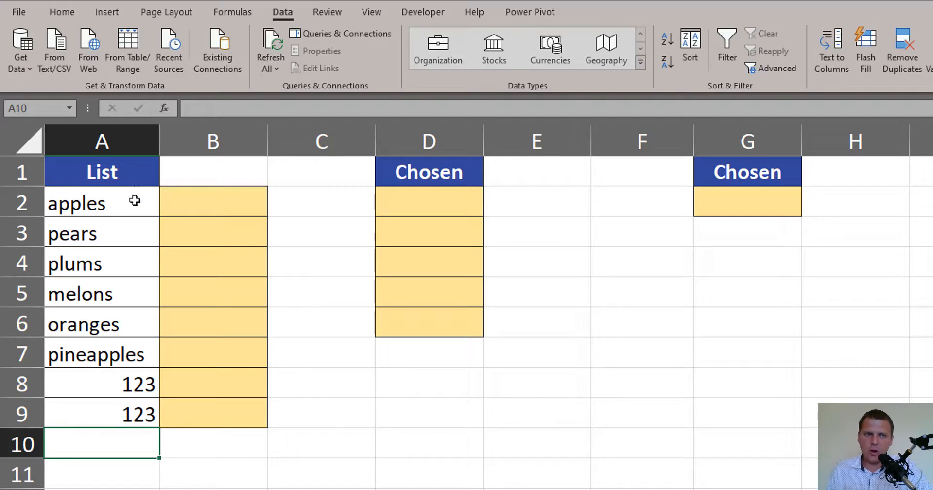
Enter =RAND() in cell B2 and fill the formula down to B9 beside the list
left_click_drag(134, 201, 131, 416)
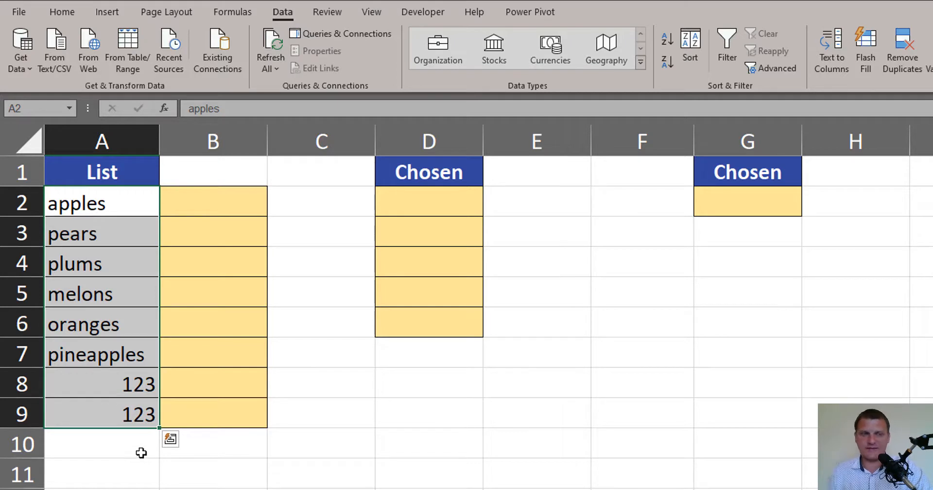
left_click(237, 203)
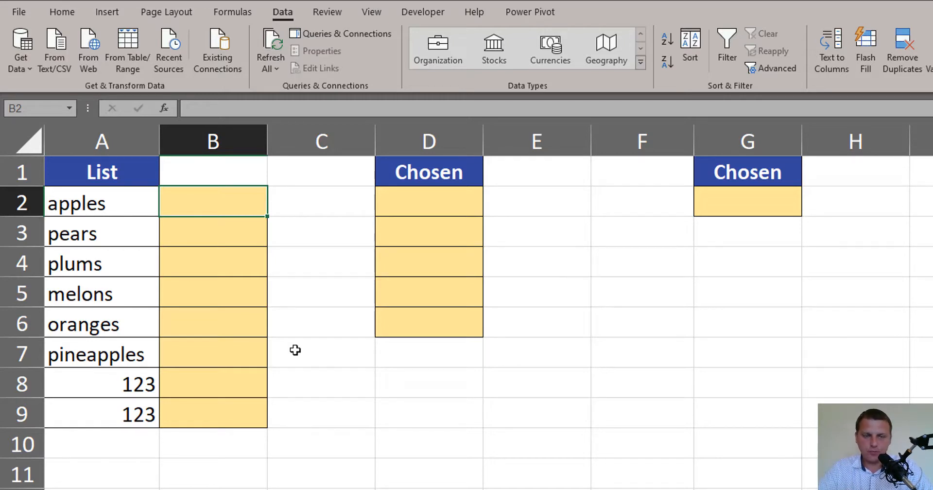
type("=")
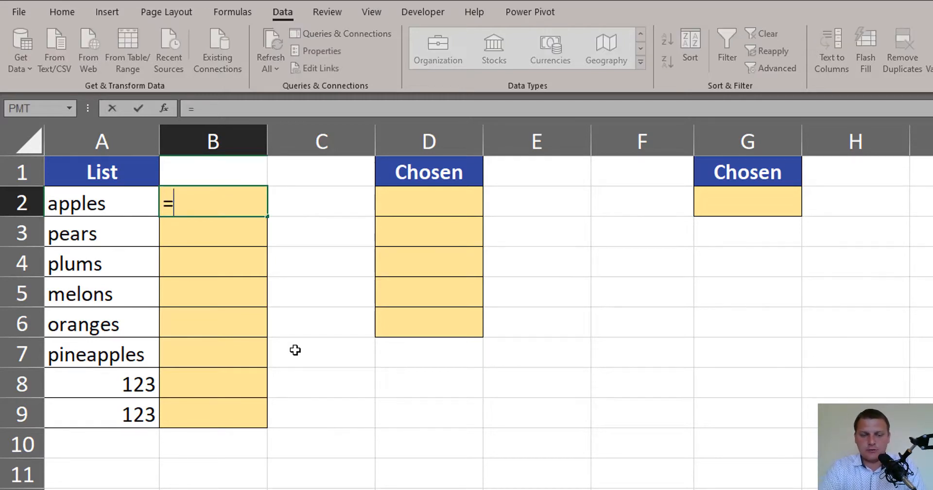
type("rand")
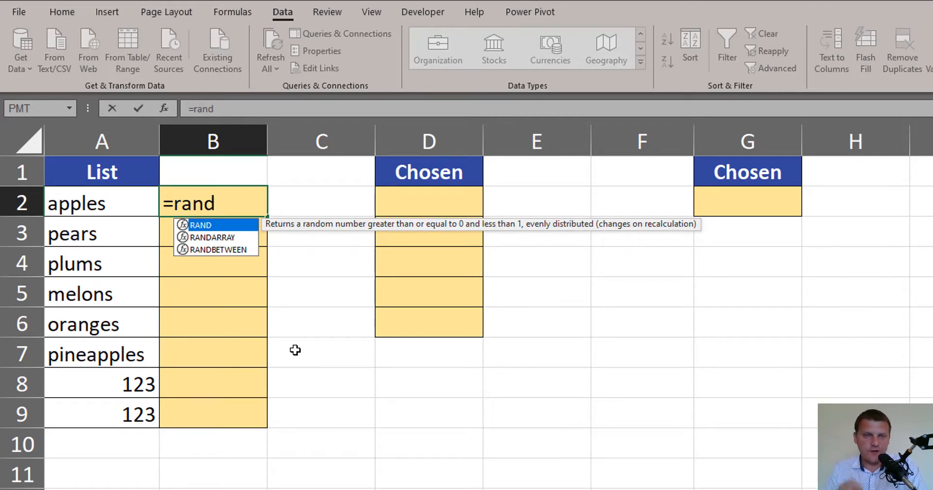
key("Tab")
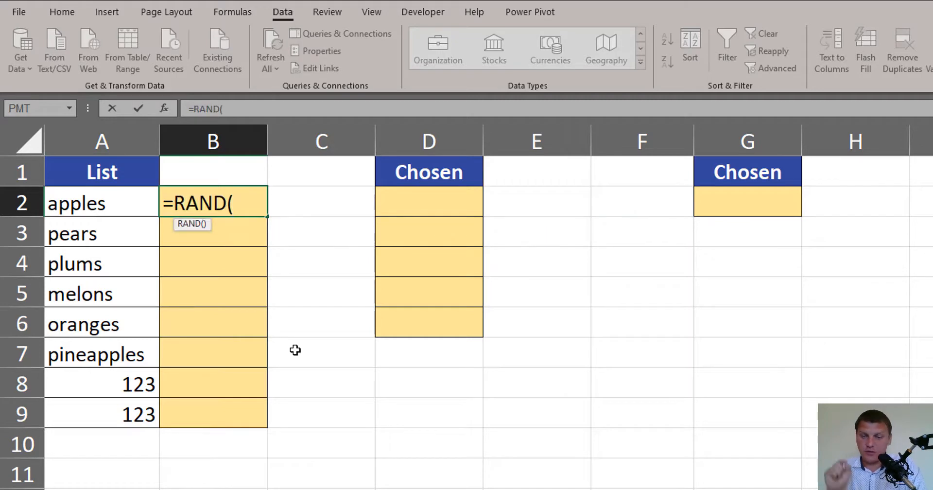
type(")")
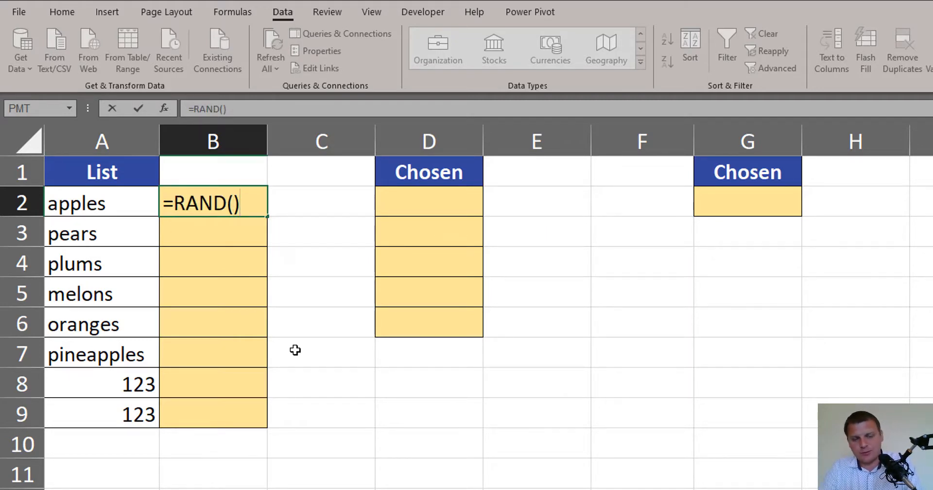
key("ctrl+Return")
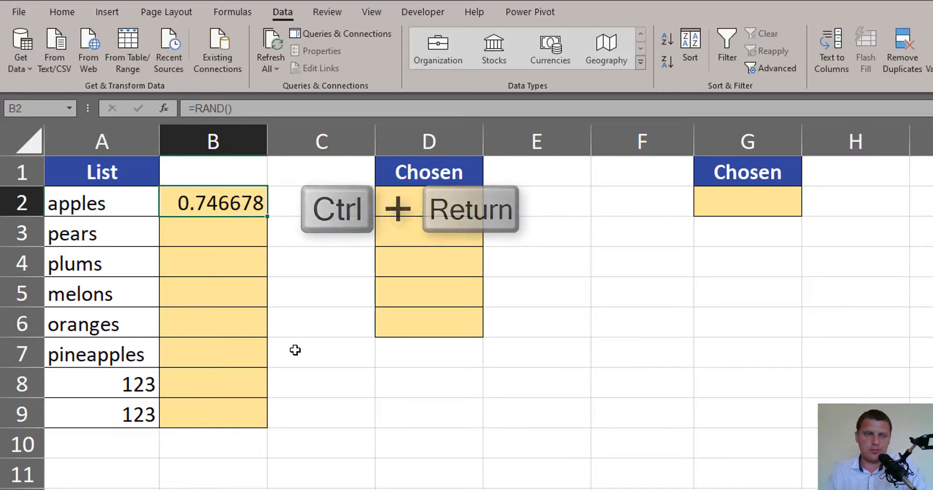
double_click(269, 215)
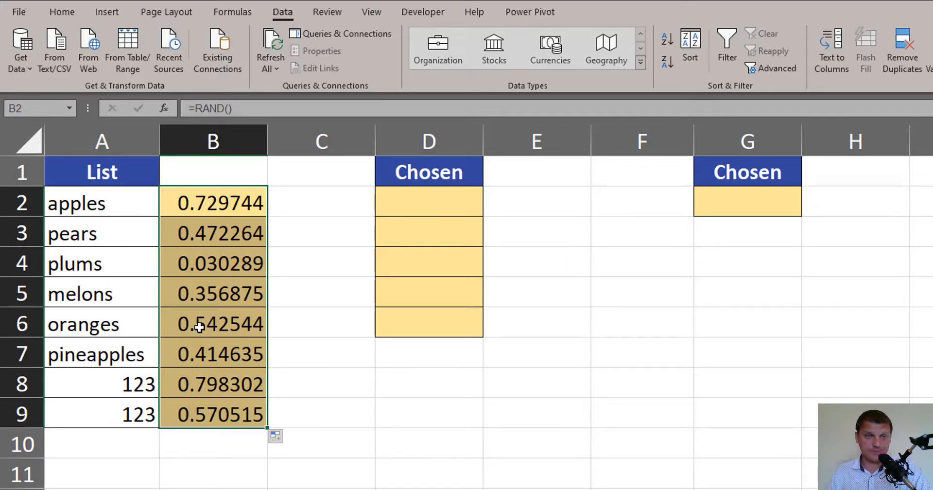
Sort the list by the random numbers in column B, ascending and descending, and select the first five items in A2:A6
left_click_drag(138, 204, 222, 419)
left_click(227, 200)
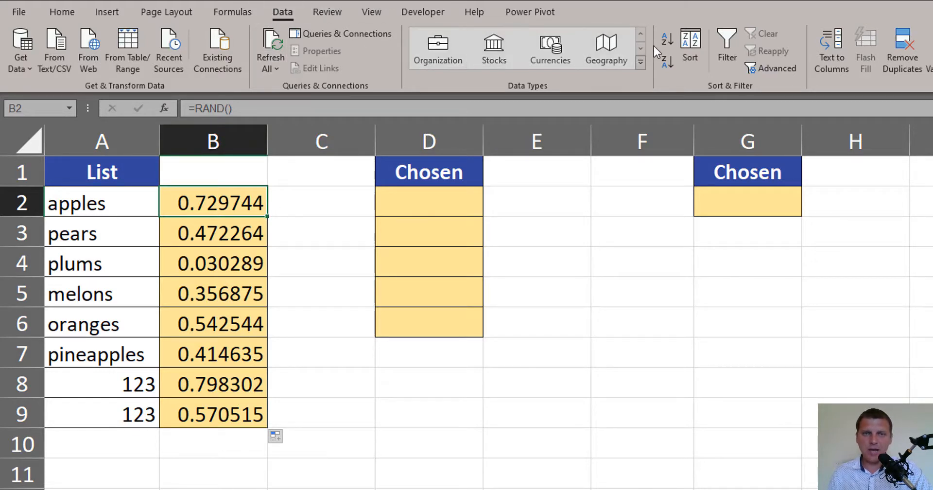
left_click(668, 41)
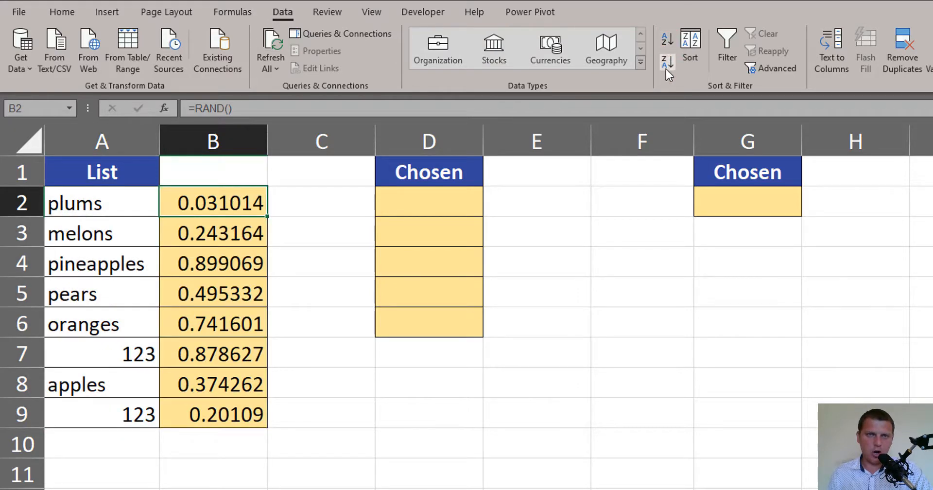
left_click(667, 63)
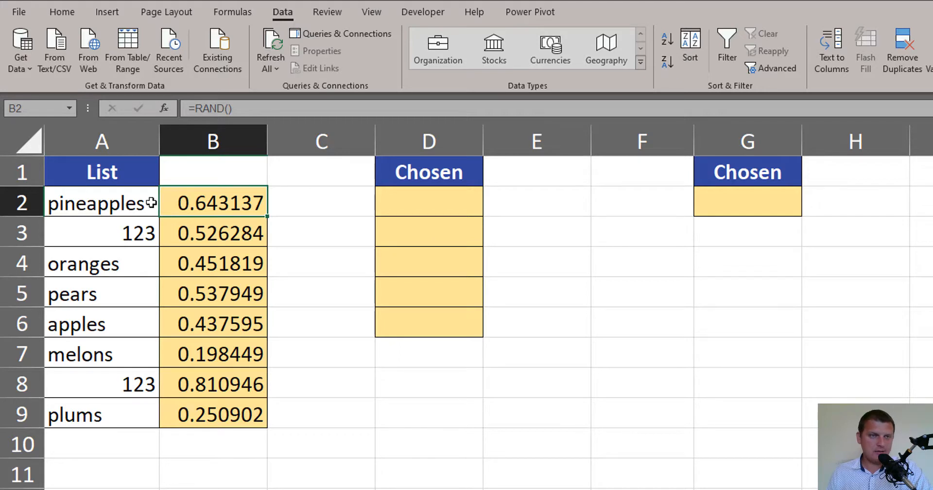
left_click_drag(124, 203, 129, 310)
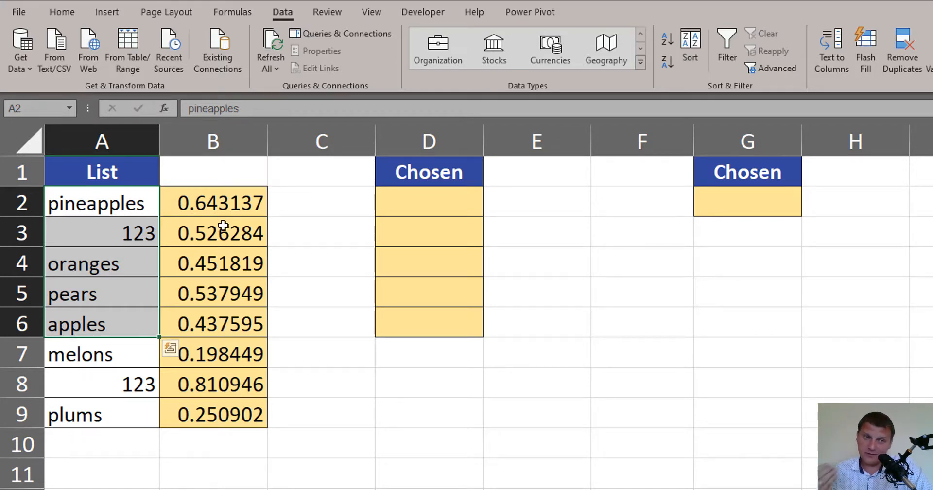
left_click_drag(138, 202, 153, 328)
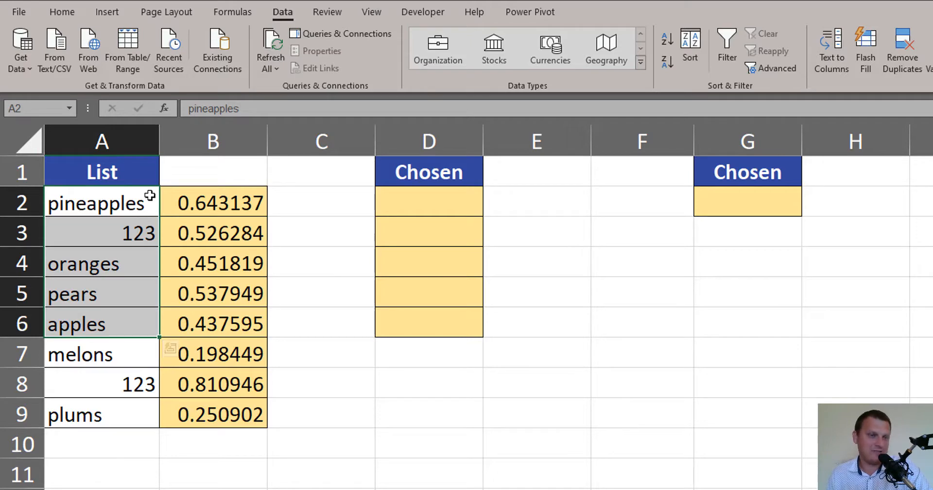
Undo both sorts of the list so its items return to their original order
key("ctrl+z")
key("ctrl+z")
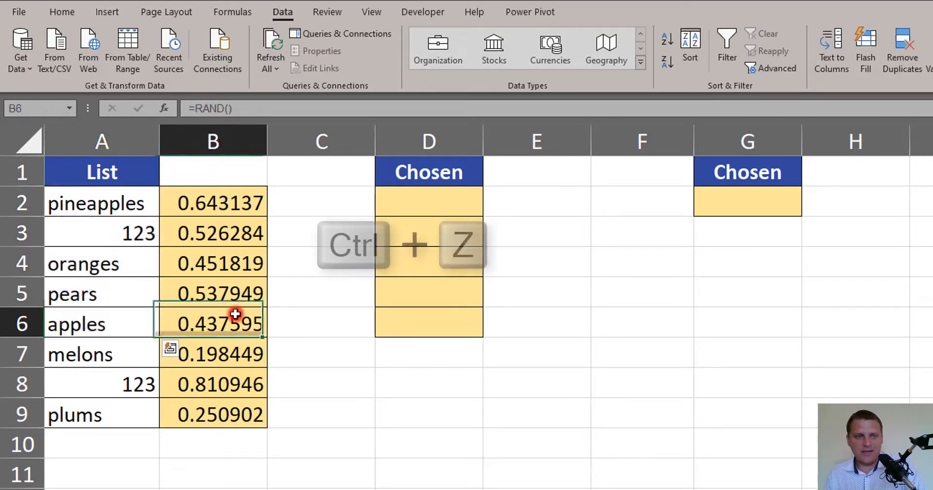
key("ctrl+z")
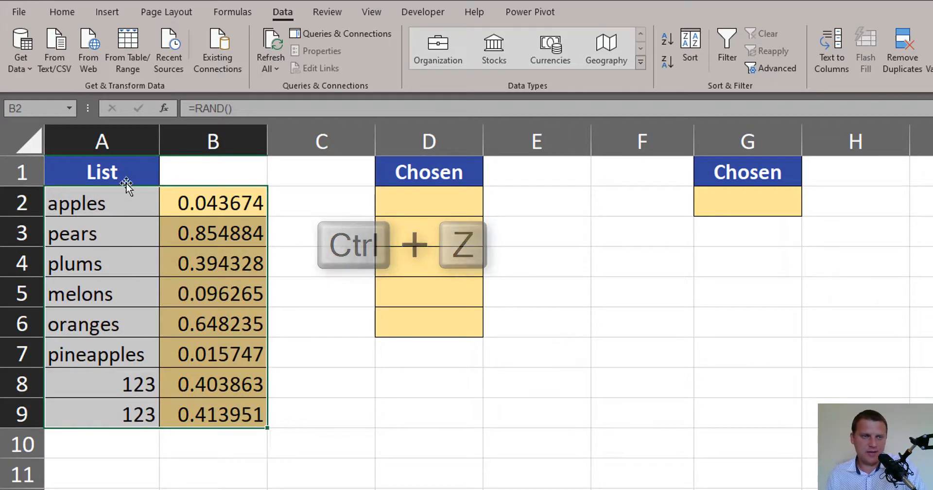
Start a LARGE formula in cell D2 with the random numbers in $B$2:$B$9 as its absolute array
left_click_drag(125, 200, 129, 412)
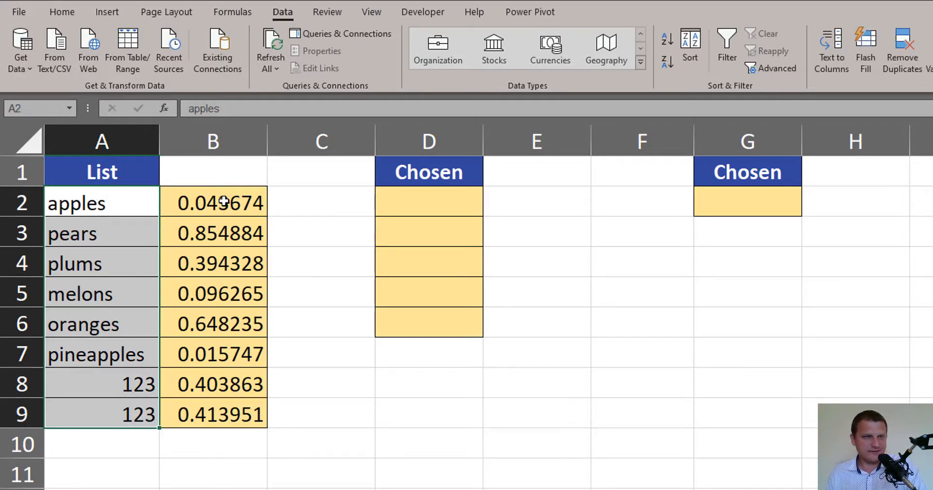
left_click(429, 204)
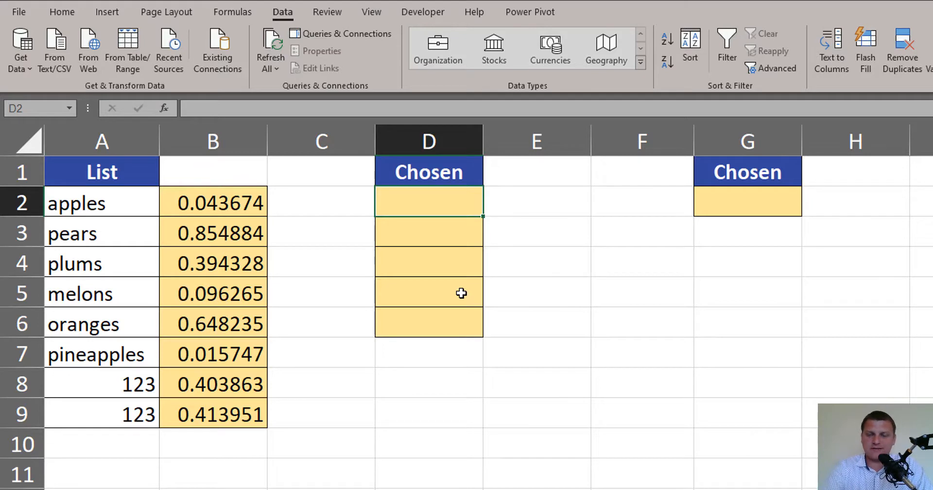
type("=")
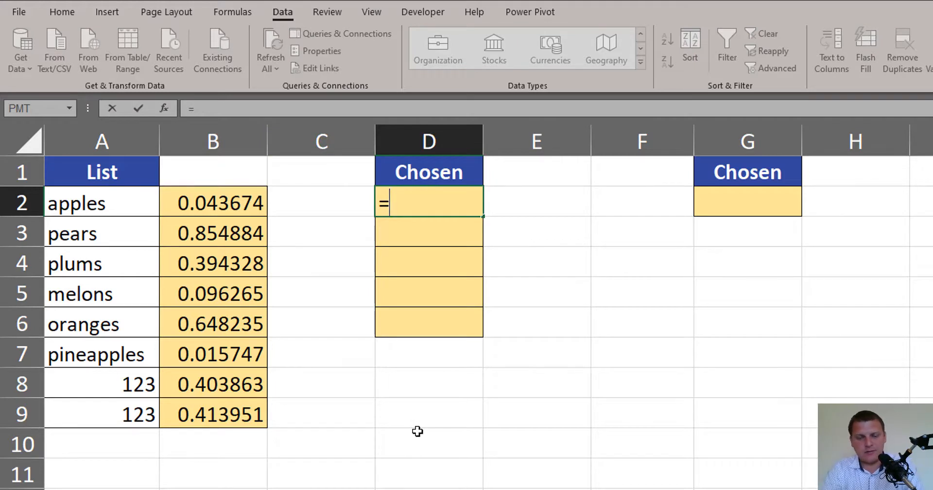
type("larg")
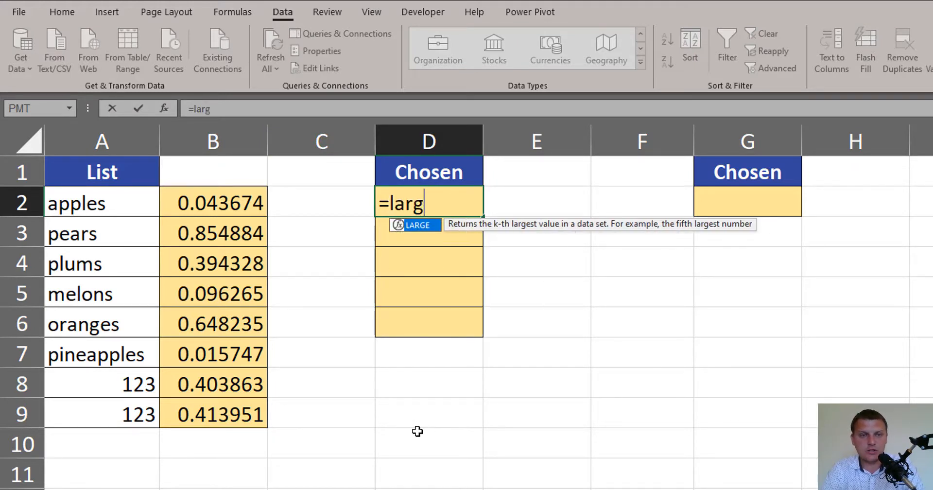
key("Tab")
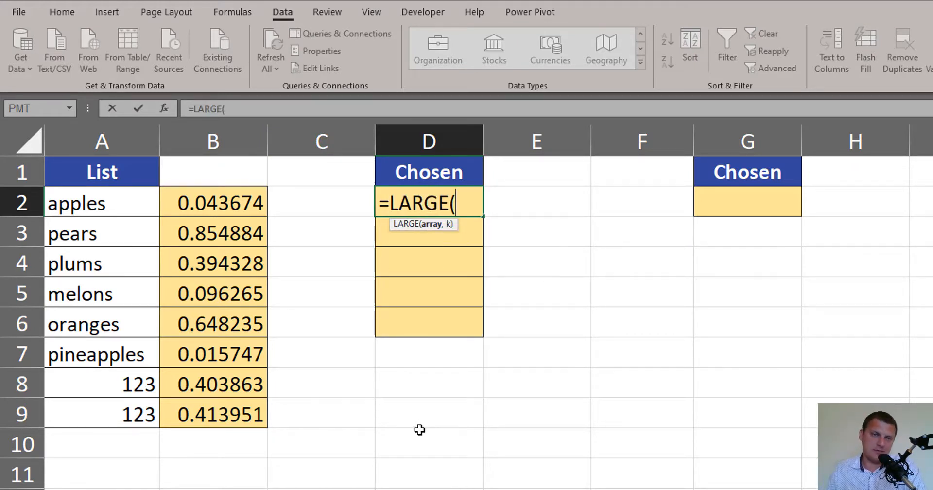
left_click(232, 202)
left_click_drag(231, 202, 257, 420)
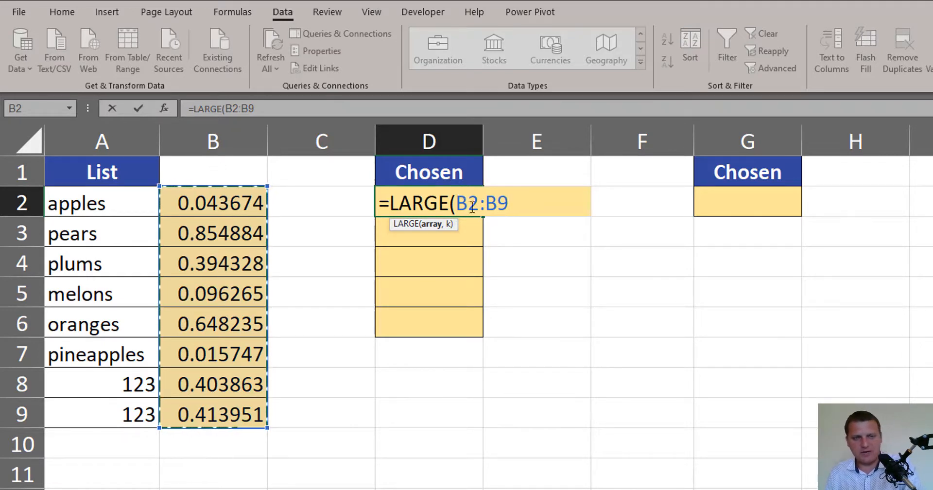
key("F4")
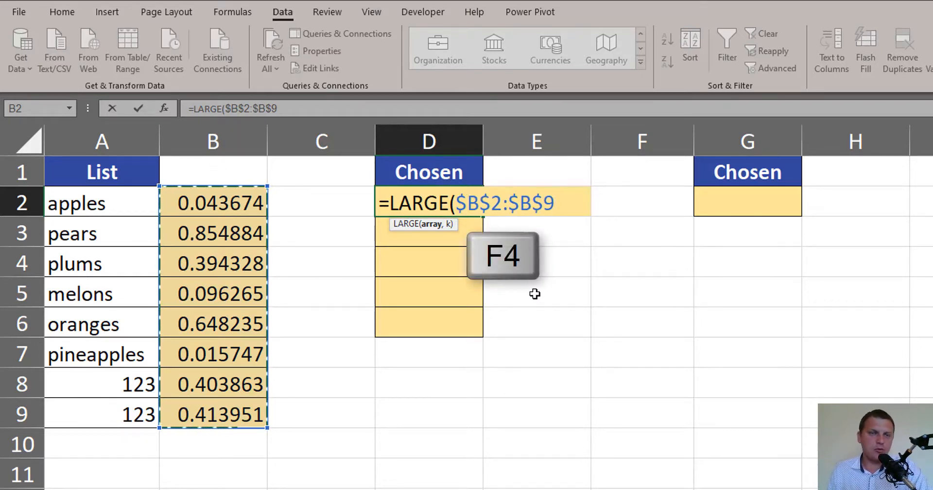
type(",")
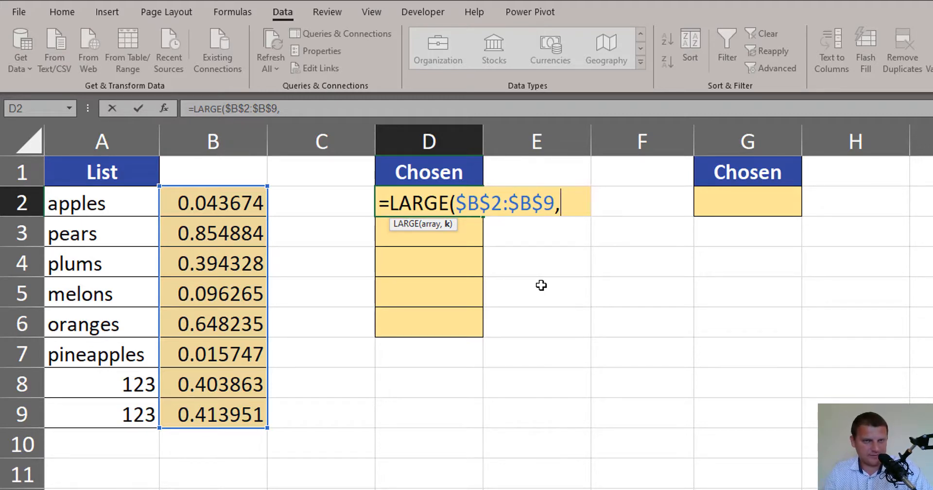
type("1")
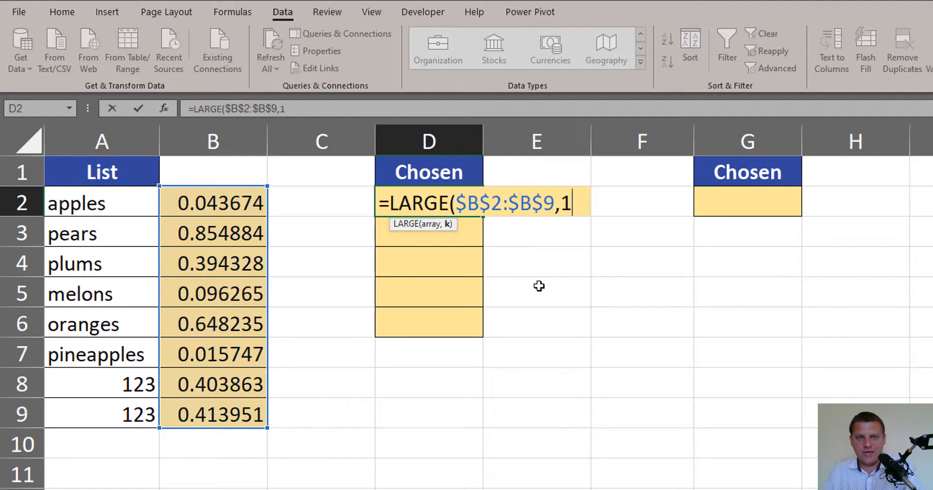
key("BackSpace")
type("2")
key("BackSpace")
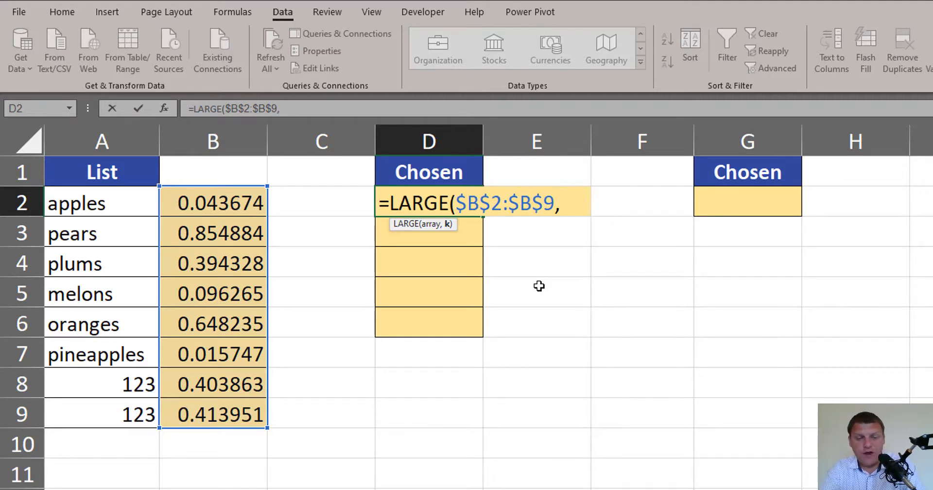
Complete the LARGE formula in D2 with ROW(A1) as the k argument and close both brackets
type("row")
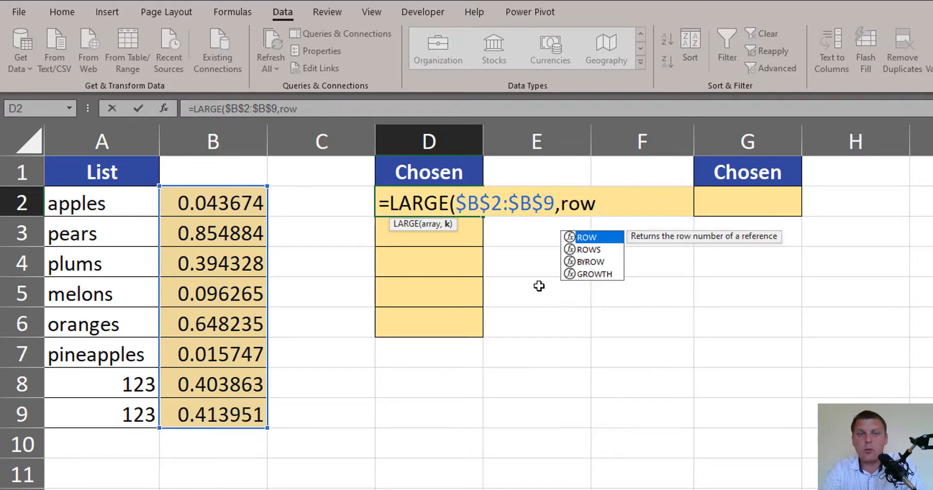
key("Tab")
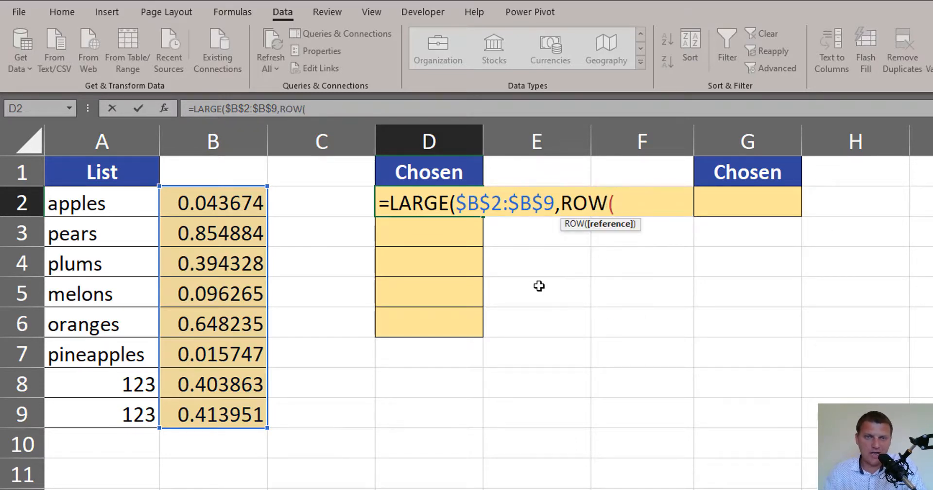
left_click(133, 181)
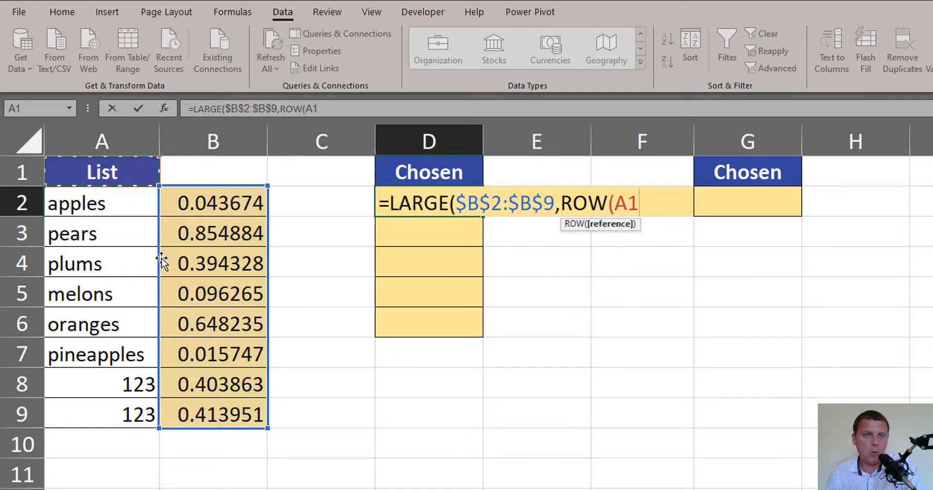
type(")")
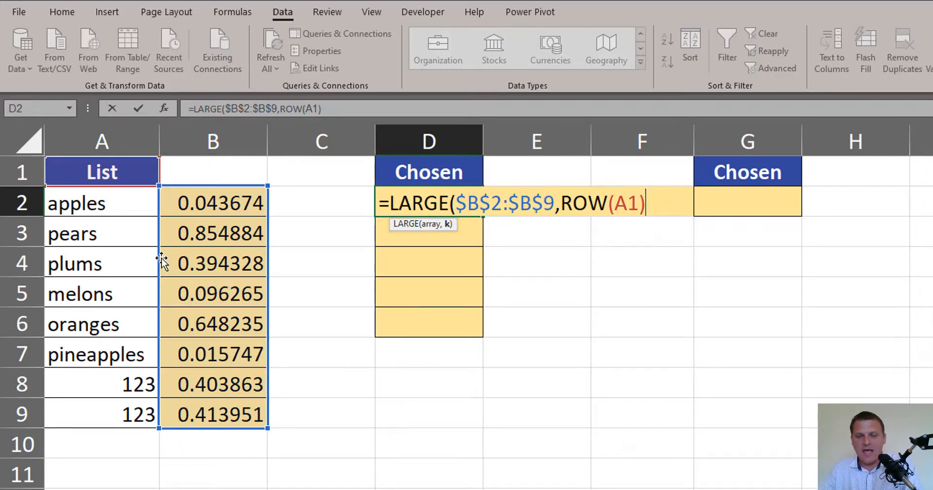
type(")")
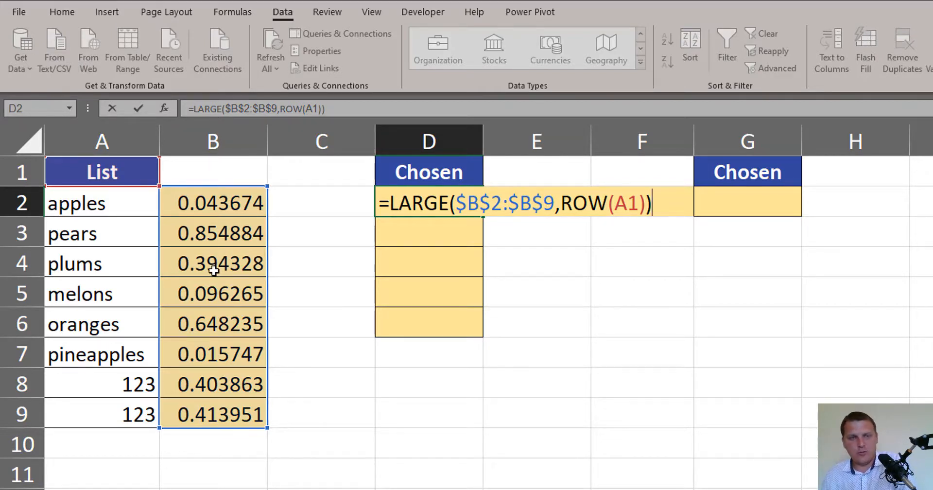
mouse_move(434, 222)
left_mouse_down()
mouse_move(434, 312)
mouse_move(441, 297)
left_mouse_up()
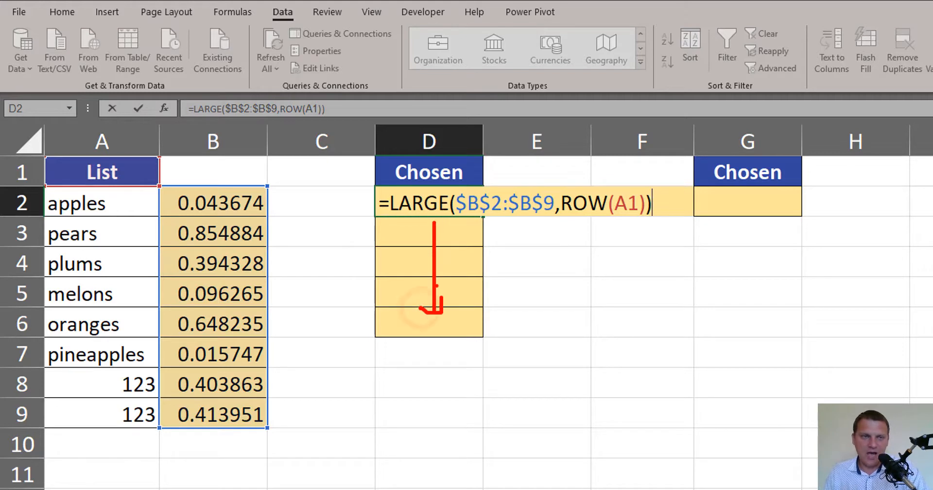
mouse_move(118, 190)
left_mouse_down()
mouse_move(122, 292)
mouse_move(141, 281)
left_mouse_up()
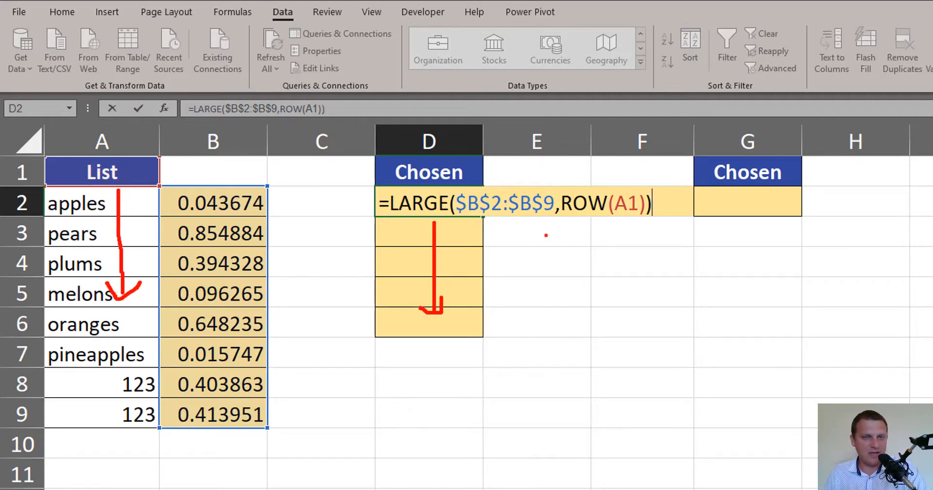
left_click_drag(559, 220, 629, 223)
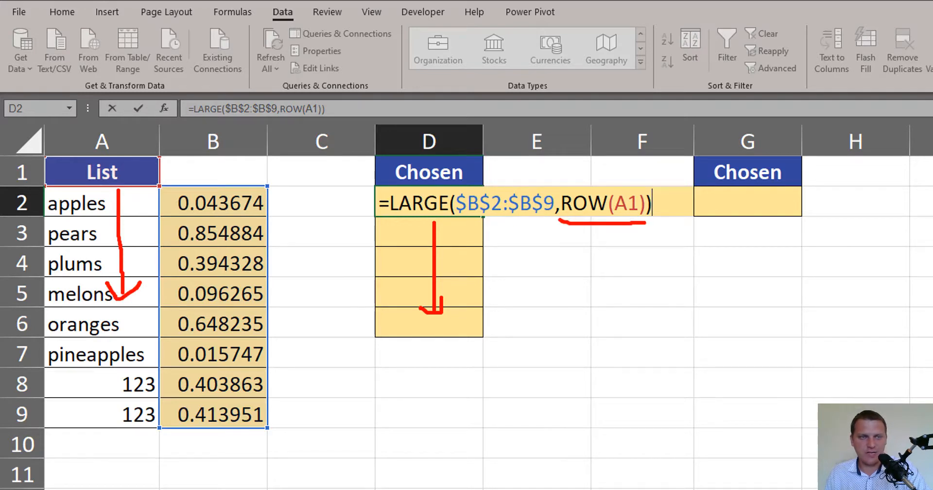
mouse_move(27, 166)
left_mouse_down()
mouse_move(43, 157)
mouse_move(42, 235)
left_mouse_up()
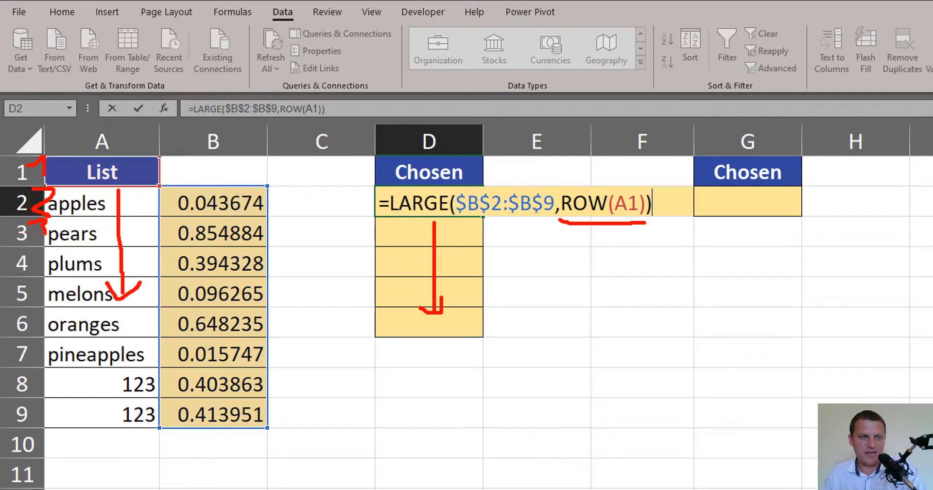
key("Escape")
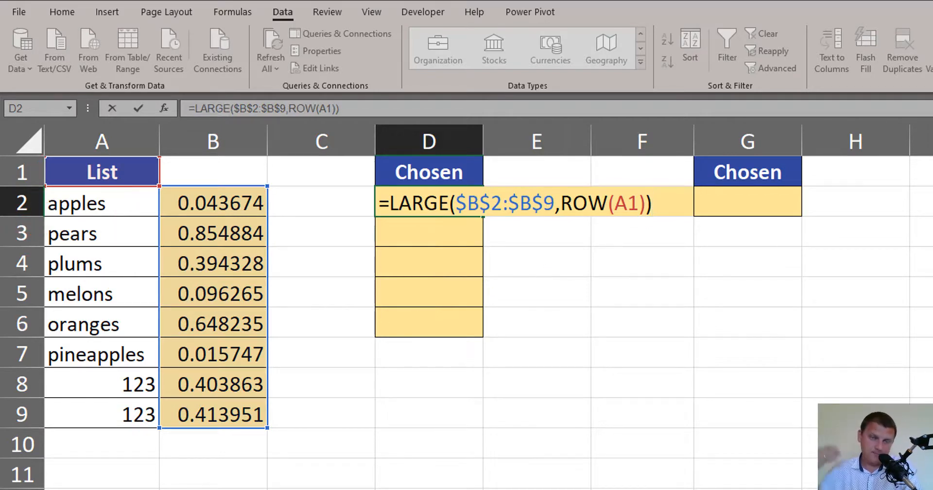
Confirm the LARGE formula in D2 and fill it down to D6
key("ctrl+Return")
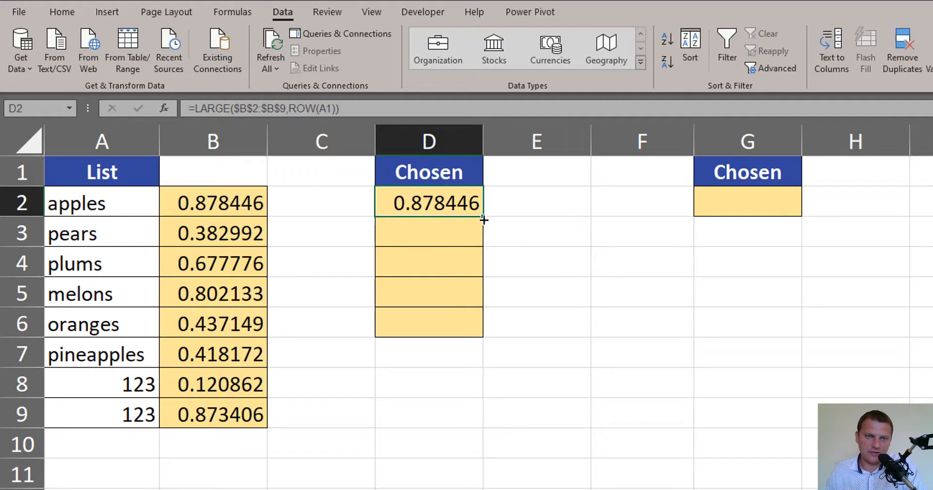
left_click_drag(484, 217, 482, 335)
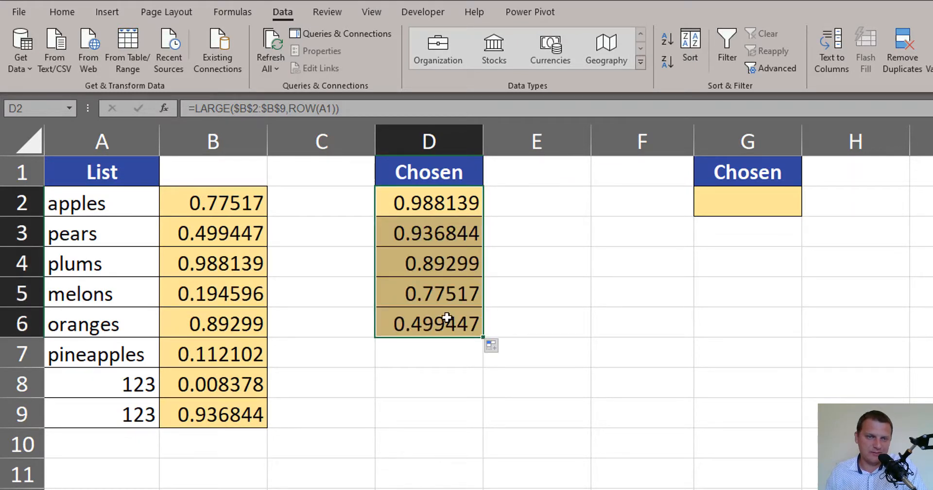
Examine the formulas in D2 to D6 to check how the ROW reference changes from cell to cell
left_click(444, 206)
left_click(453, 238)
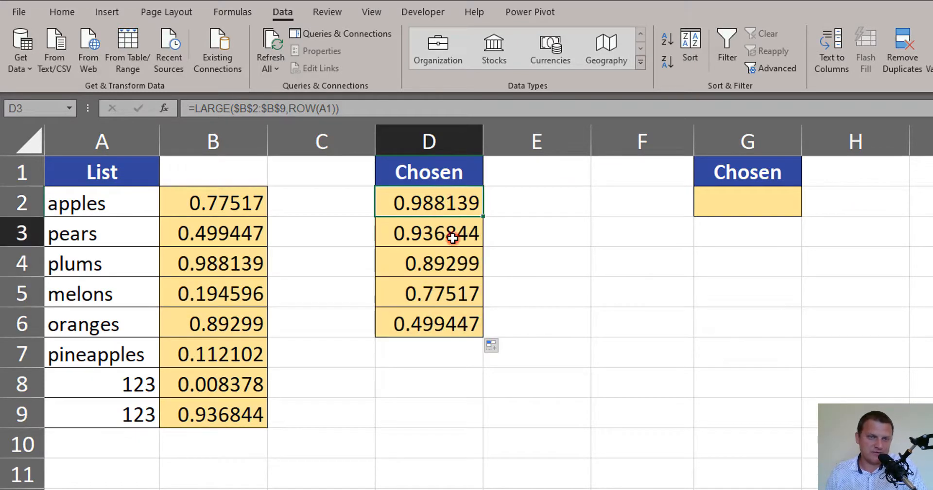
left_click(451, 268)
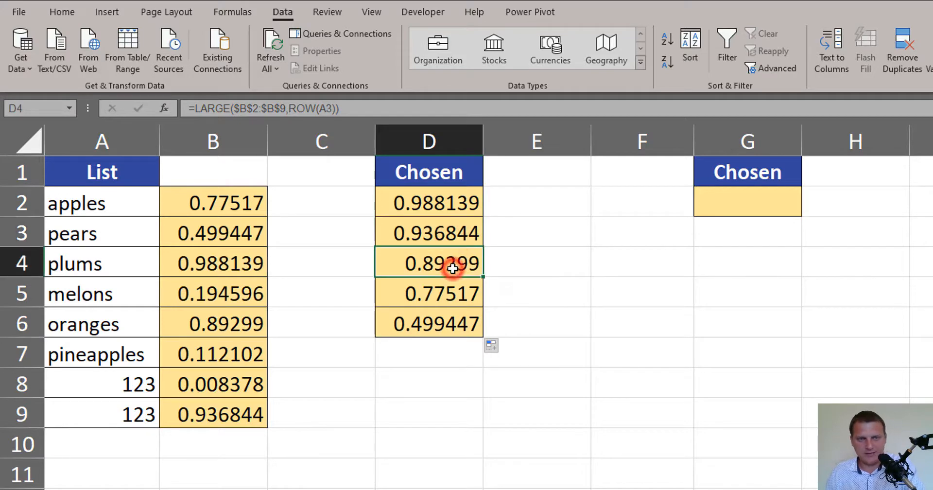
left_click(442, 292)
left_click(453, 335)
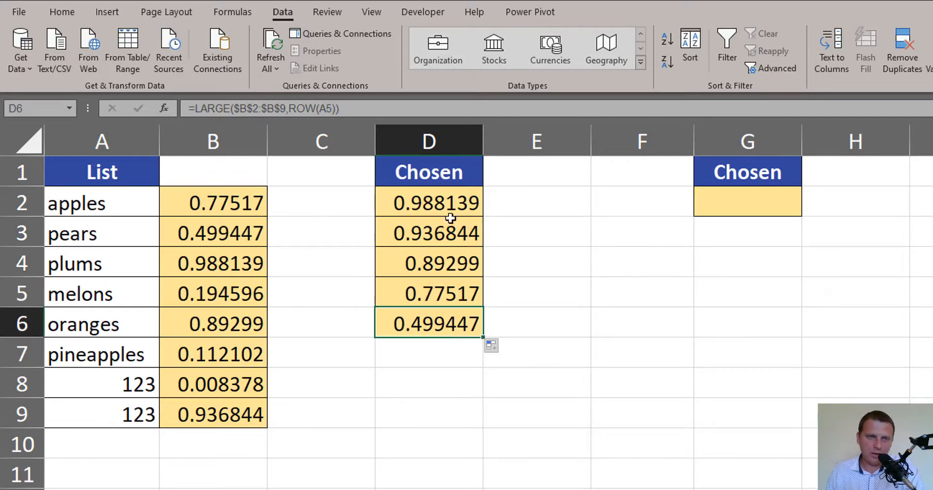
left_click_drag(454, 202, 454, 318)
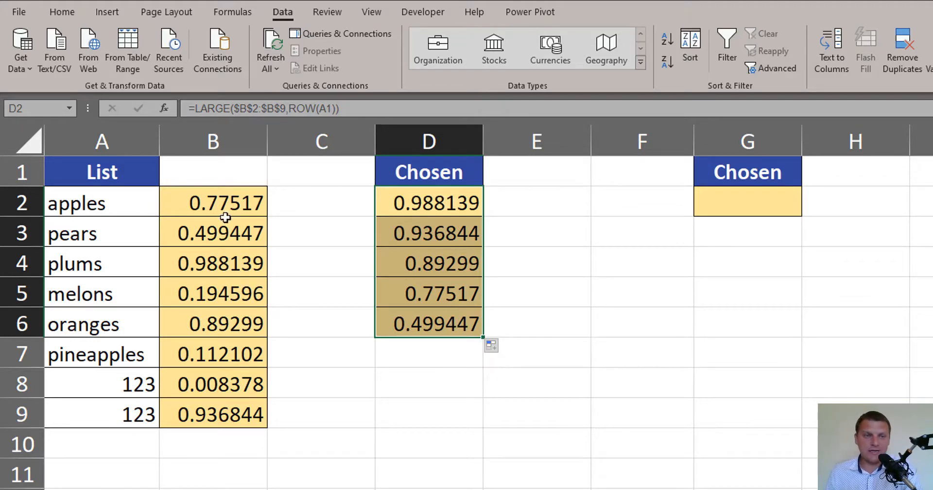
Wrap the LARGE formula in D2 in a MATCH function, using the whole LARGE expression as the lookup value
left_click(430, 200)
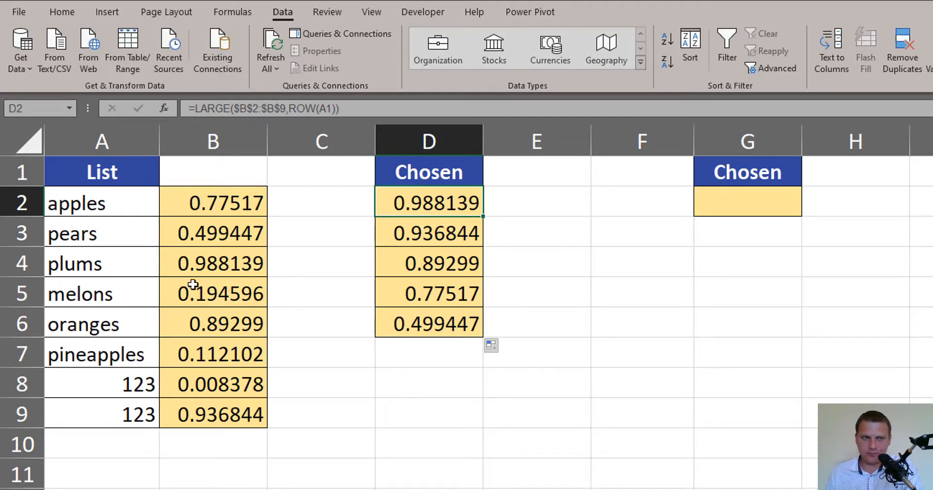
key("F2")
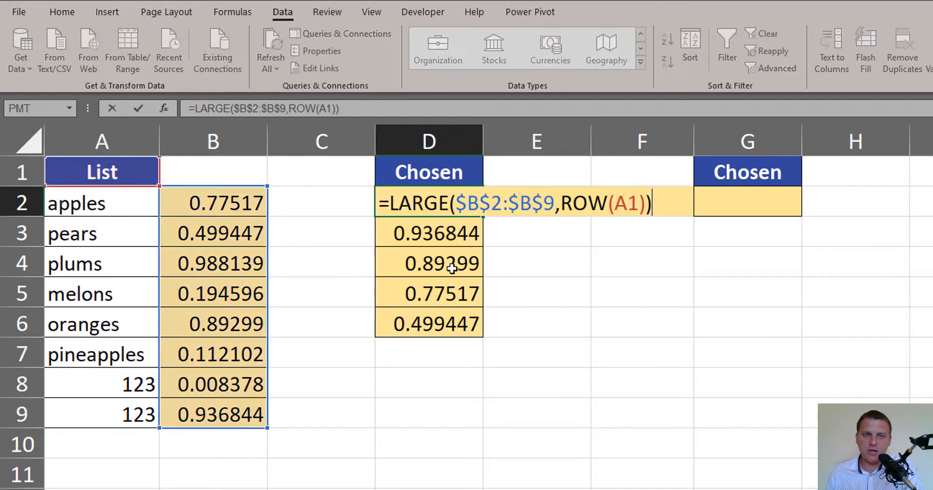
left_click(390, 206)
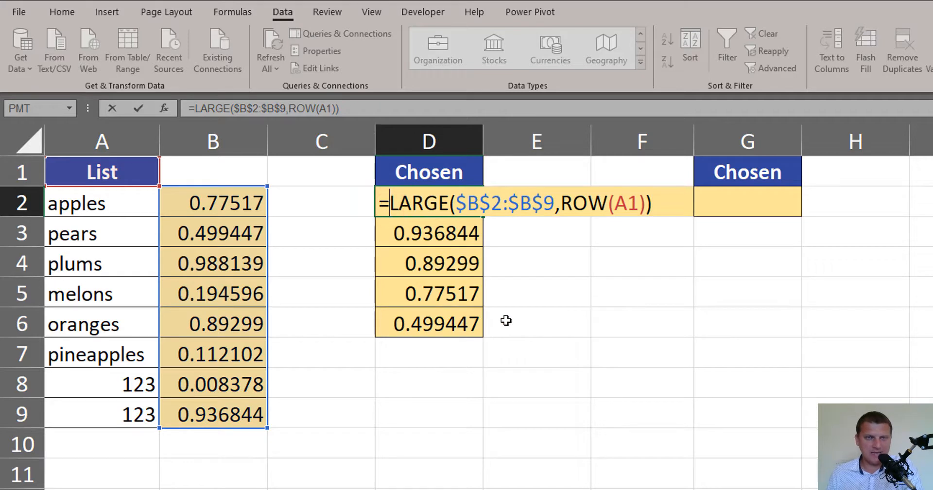
type("ma")
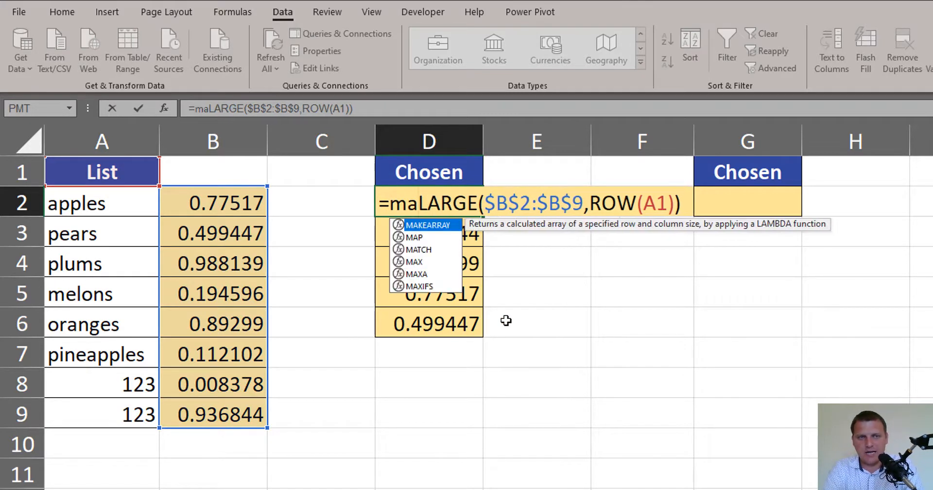
type("t")
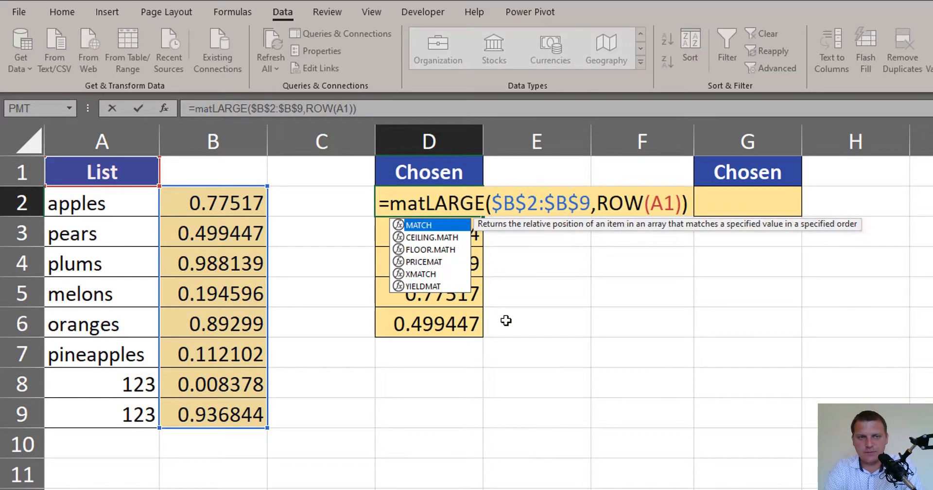
key("Tab")
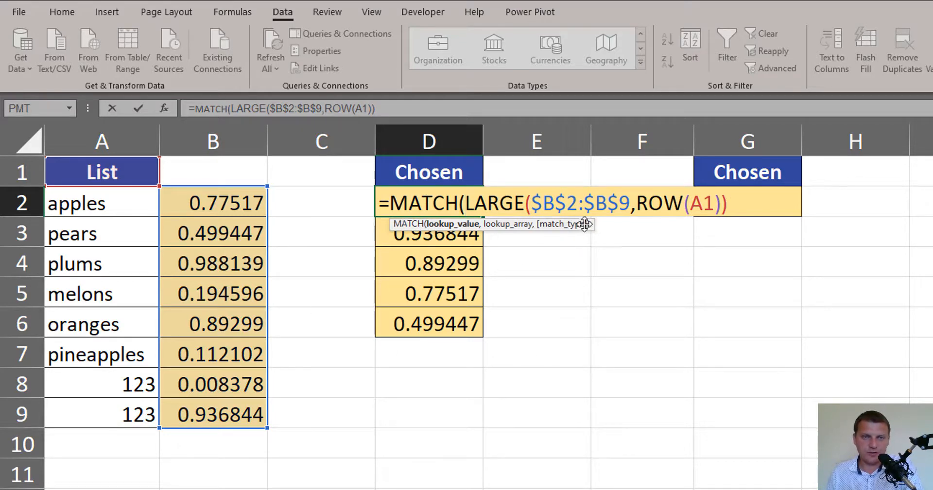
key("shift+End")
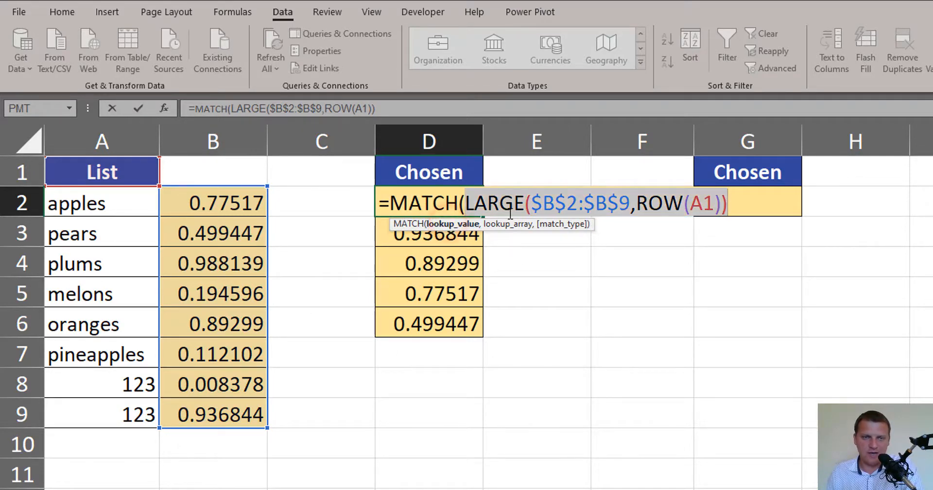
left_click(732, 209)
type(",")
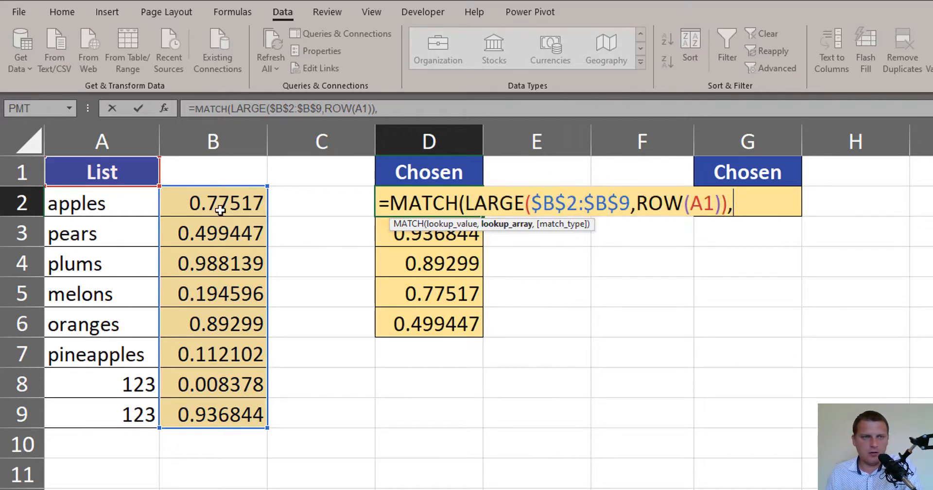
Complete the MATCH in D2 with lookup array $B$2:$B$9 and match type 0, and fill it down to D6
left_click_drag(220, 196, 216, 427)
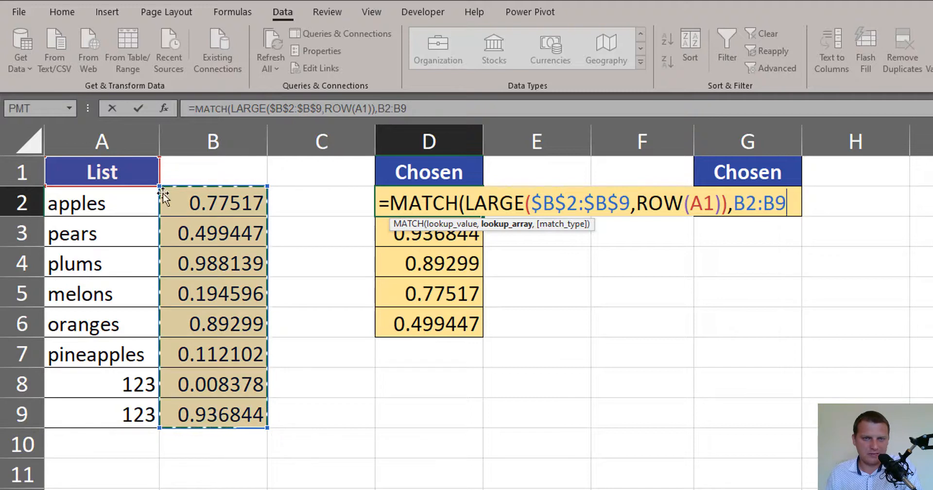
key("F4")
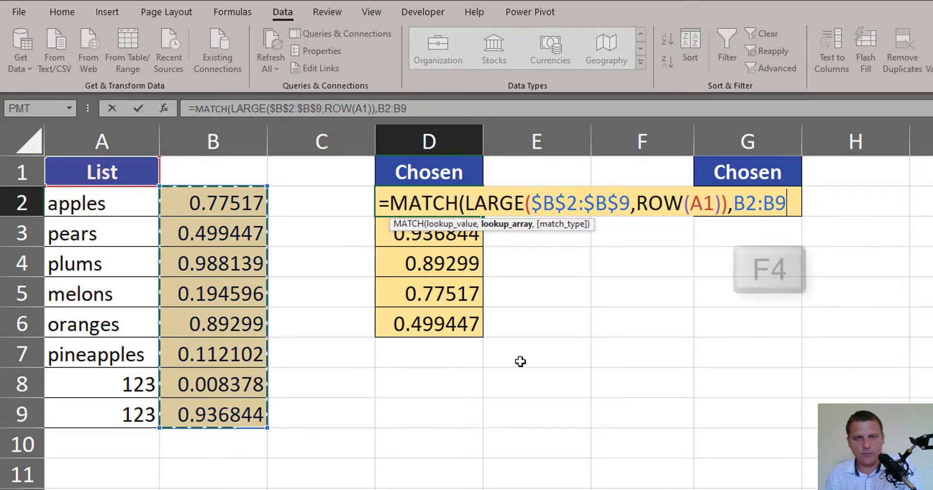
type(",")
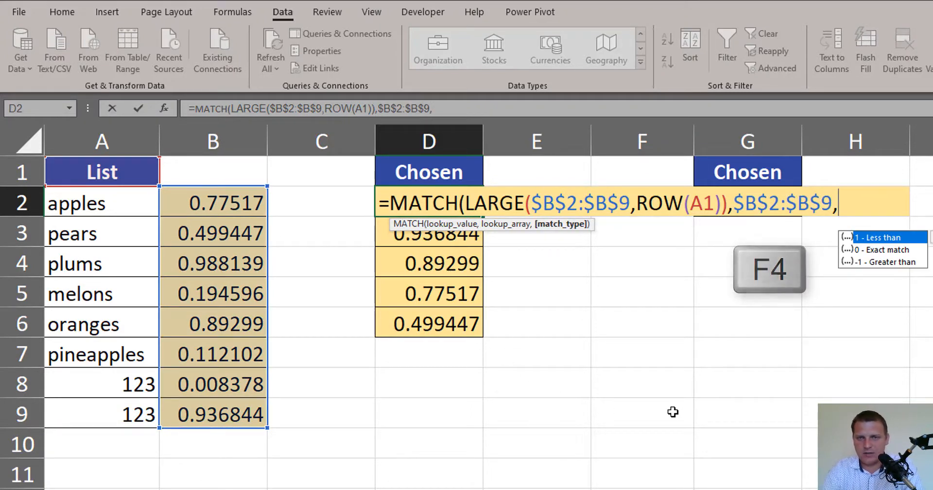
type("0")
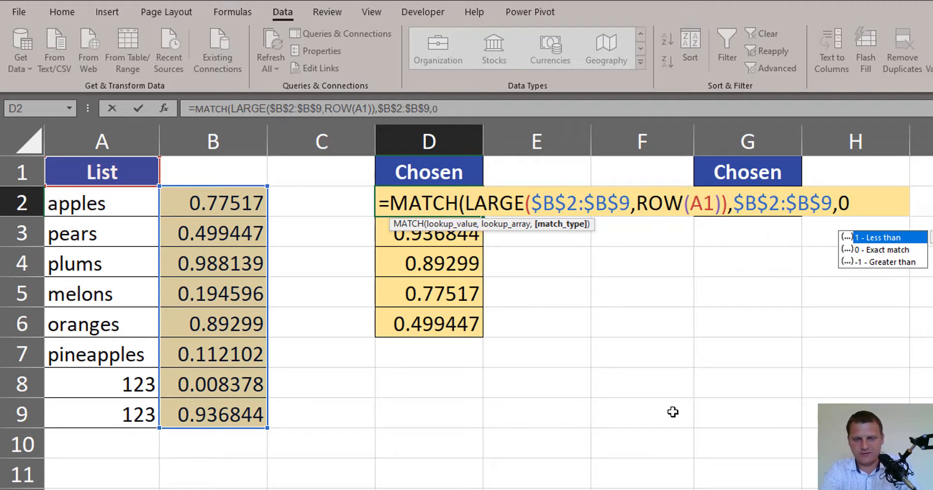
type(")")
key("ctrl+Return")
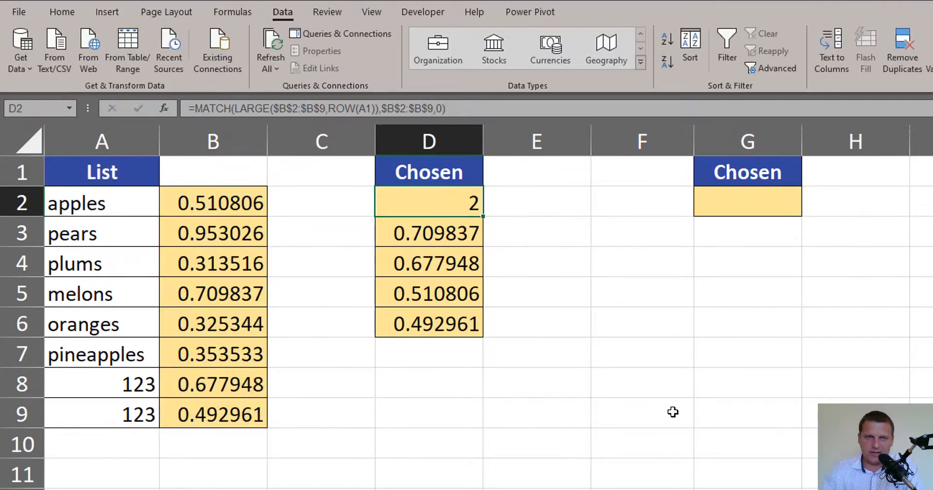
left_click_drag(486, 216, 482, 336)
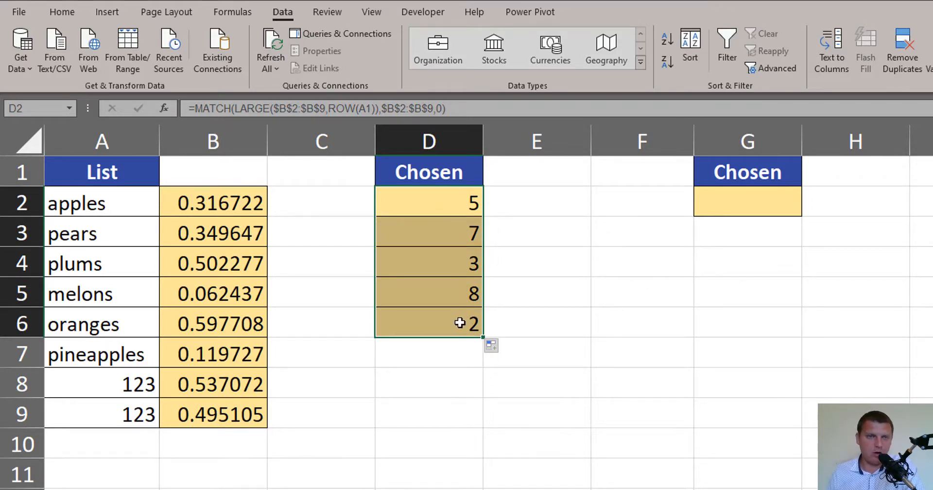
Compare the position in D2 with the random numbers in column B and the matching list item in row 6
left_click(454, 201)
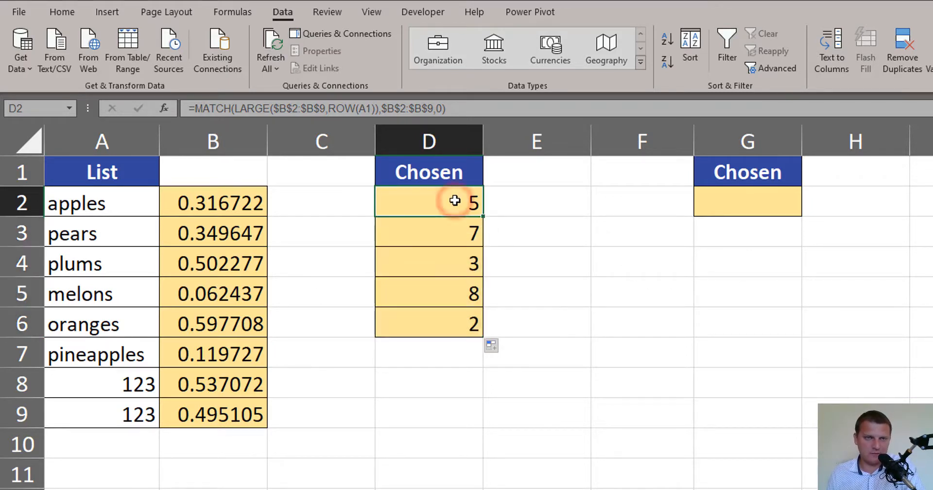
left_click(229, 210)
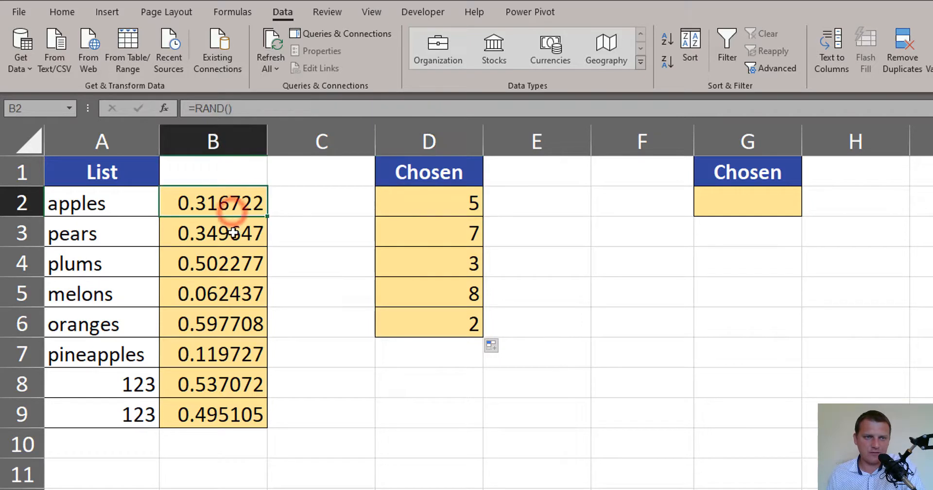
left_click(231, 321)
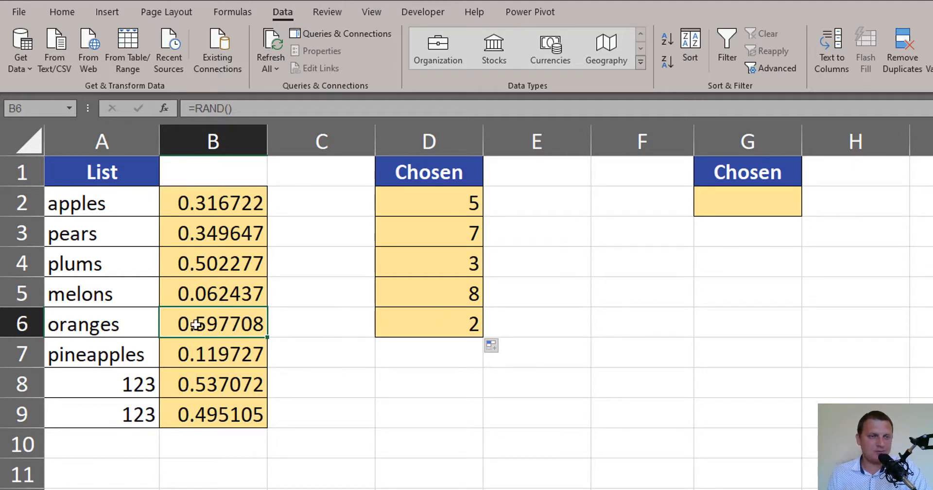
left_click_drag(128, 325, 188, 328)
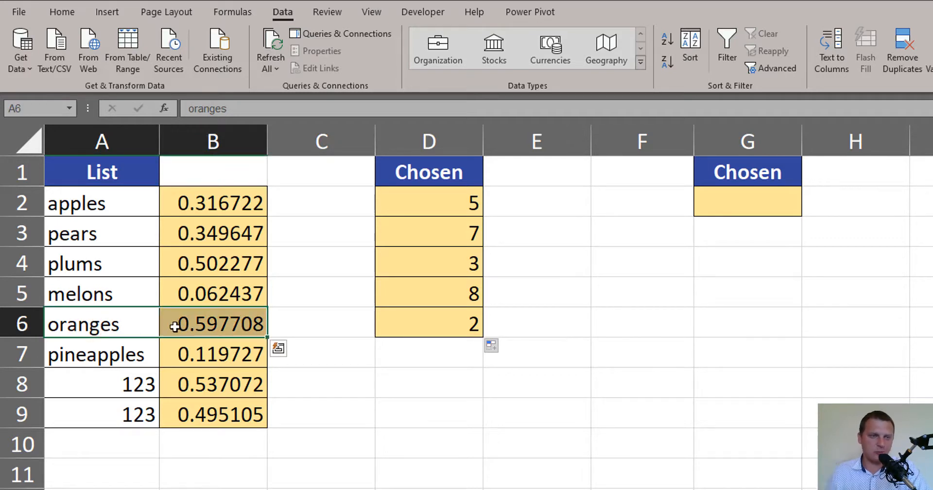
Wrap the MATCH formula in D2 in an INDEX function with the list items in $A$2:$A$9 as its absolute array
left_click(454, 202)
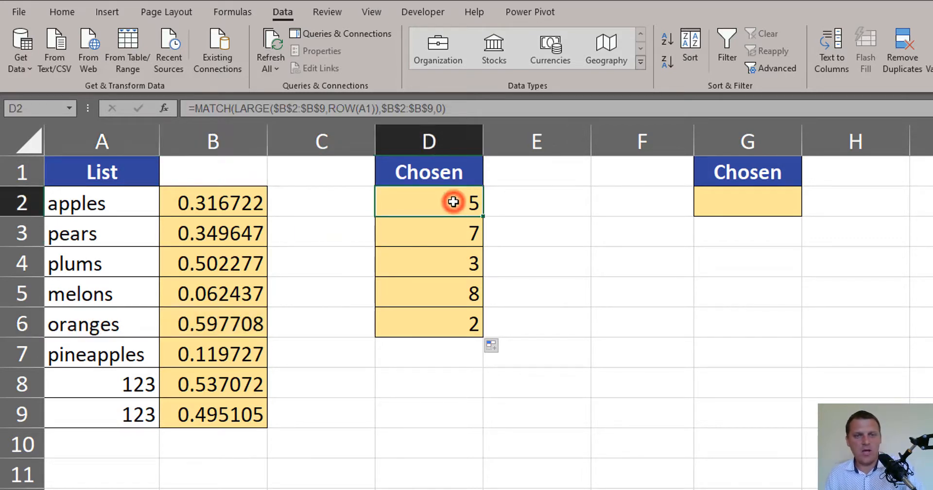
double_click(470, 213)
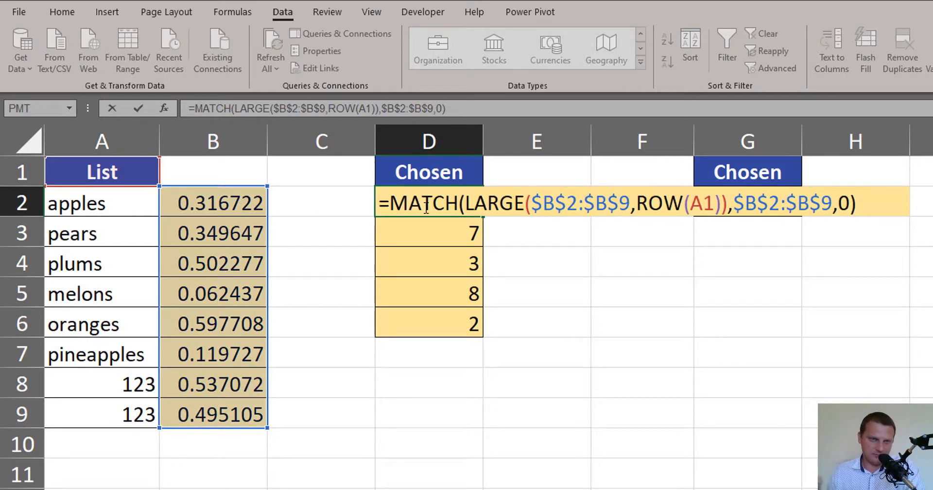
key("Home")
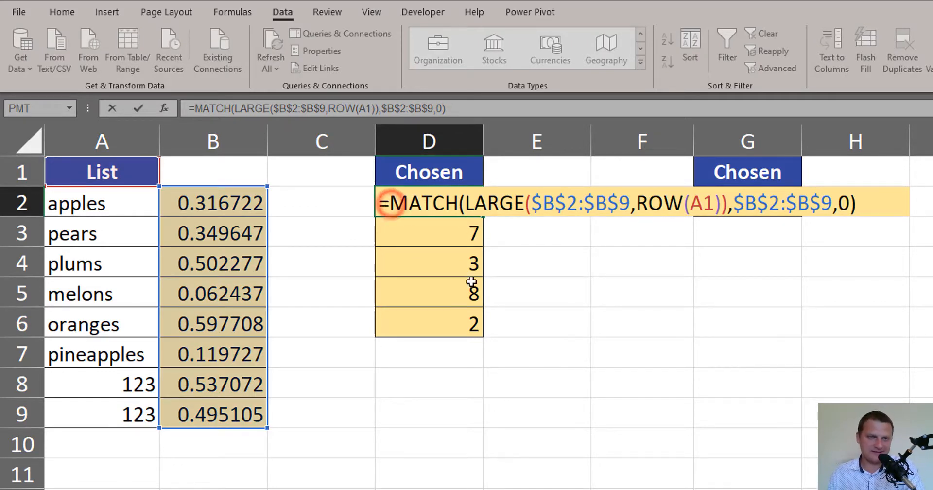
key("Right")
type("ind")
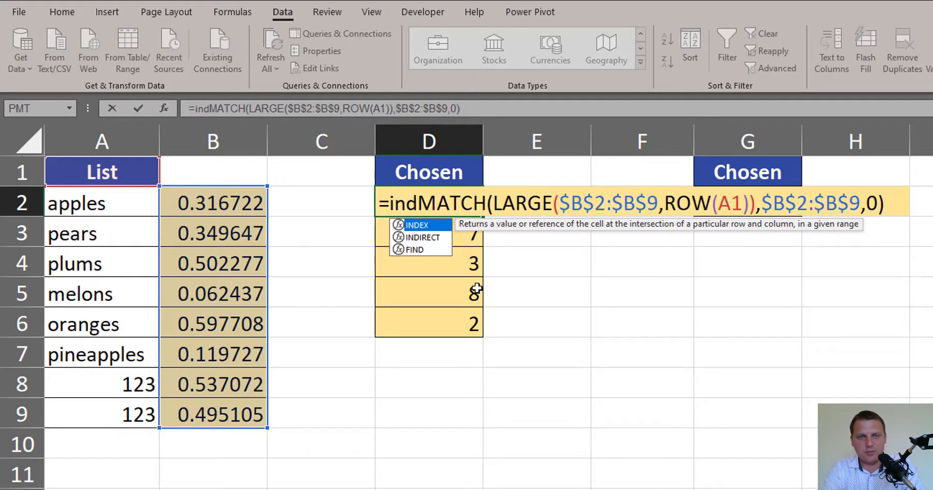
key("Tab")
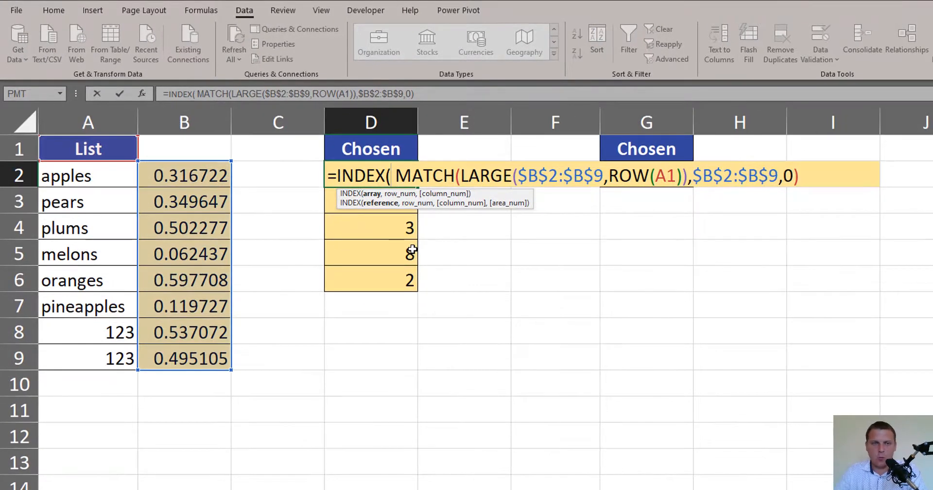
left_click_drag(121, 177, 118, 357)
key("F4")
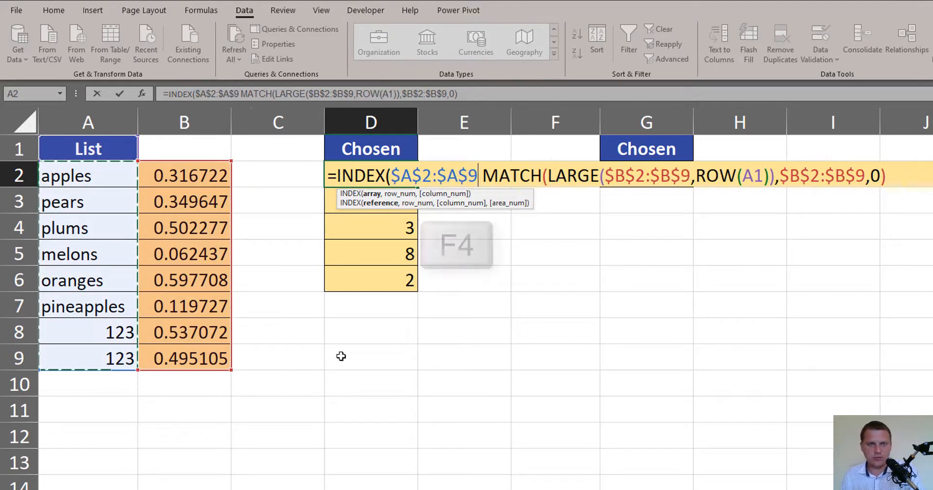
type(",")
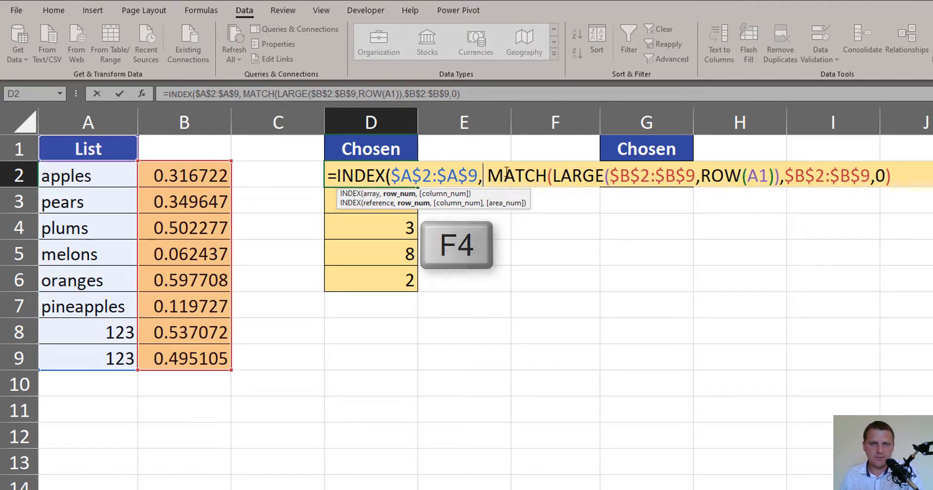
Close the INDEX formula in D2 with the MATCH expression as its row number, and fill it down to D6
key("shift+End")
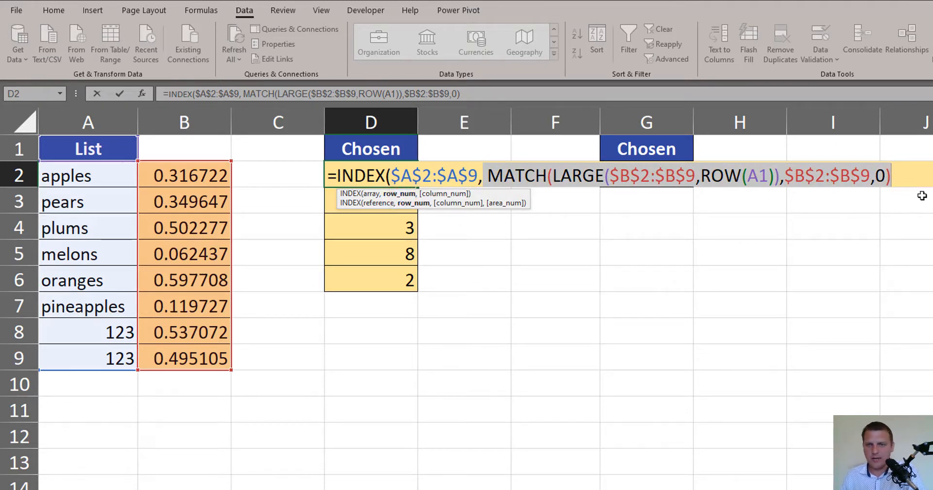
left_click(904, 179)
type(")")
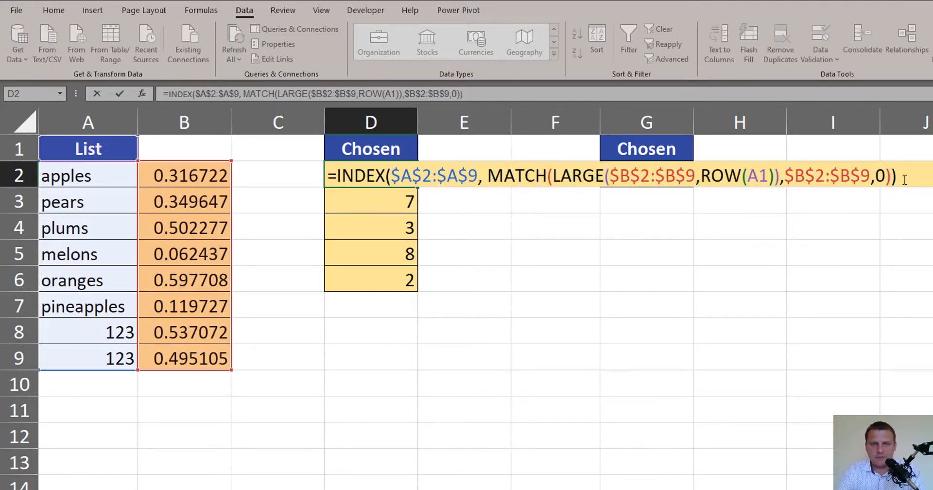
key("ctrl+Return")
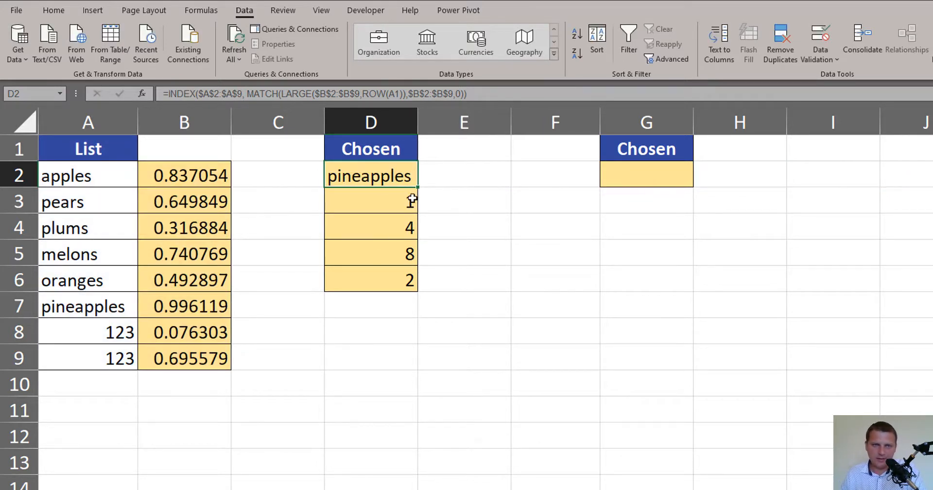
left_click_drag(417, 186, 390, 267)
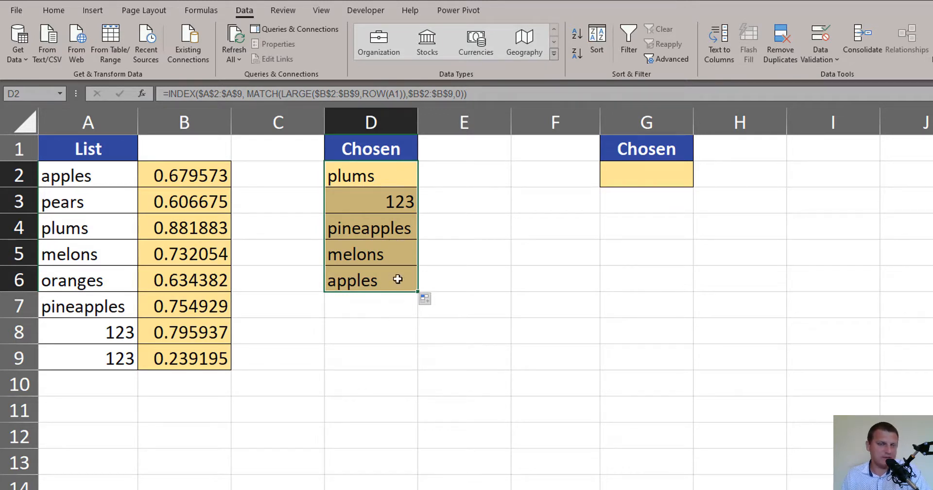
Recalculate the sheet several times and check the Chosen items in D2 to D6 for duplicates between draws
left_click(461, 186)
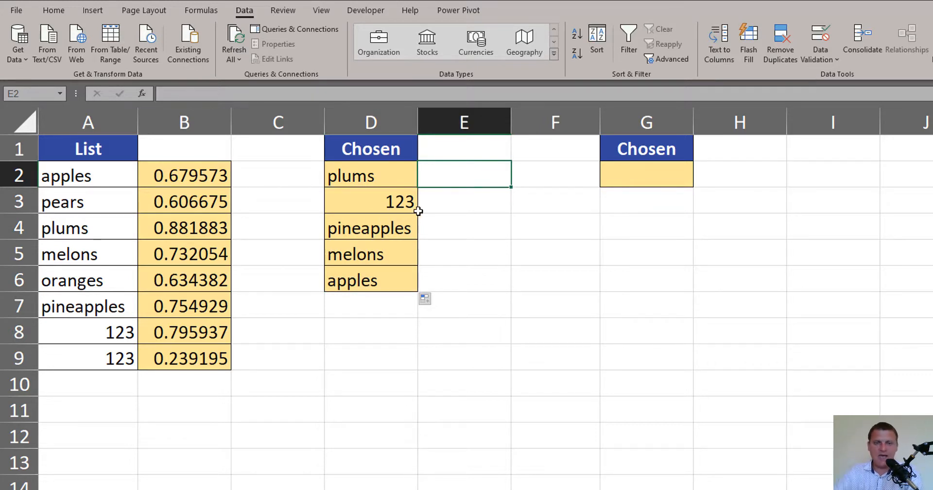
key("F9")
key("F9")
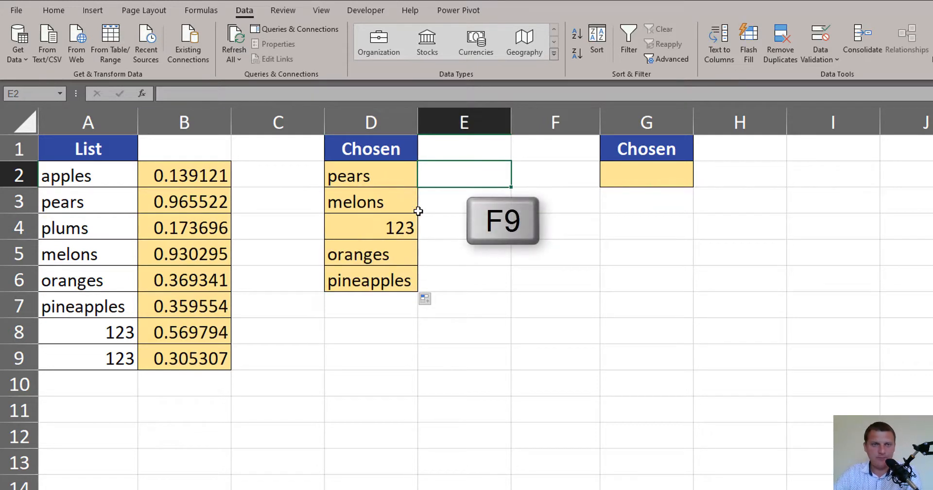
key("F9")
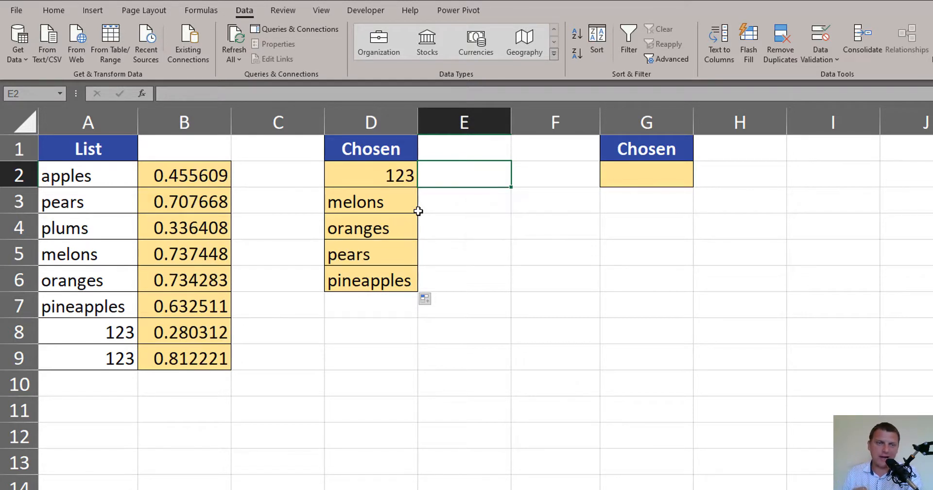
key("F9")
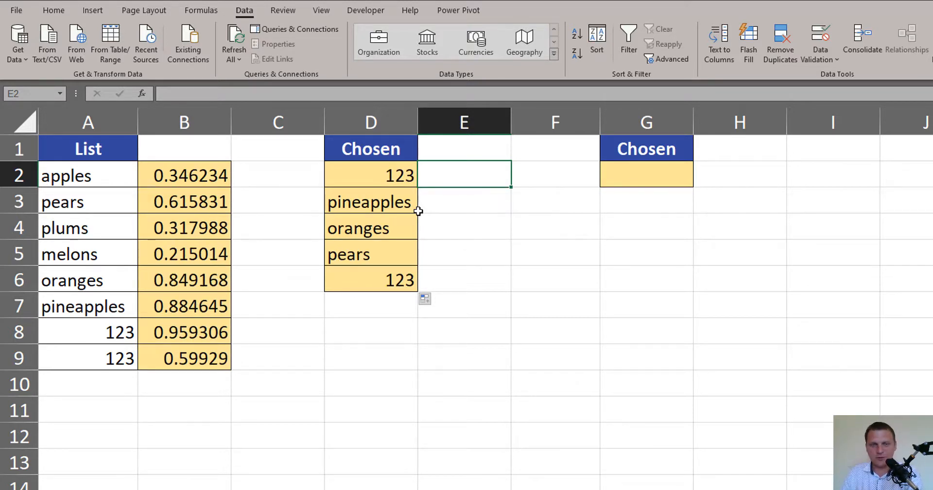
left_click(392, 175)
left_click(395, 278)
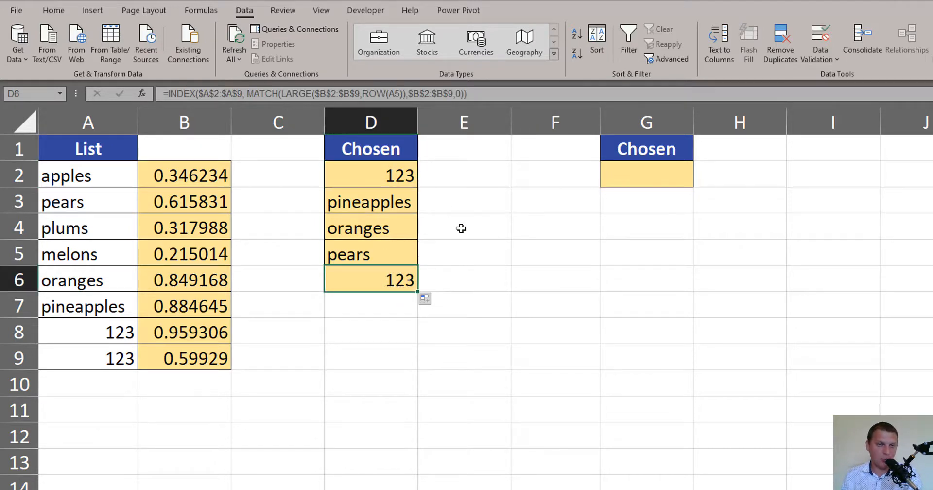
key("F9")
key("F9")
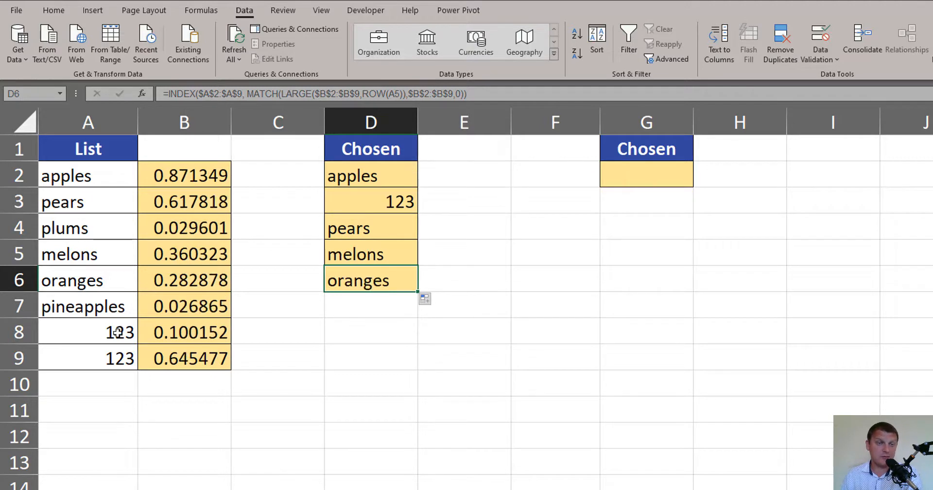
Compare the source list in A2:A9 with the items in D2:D6 and the empty Chosen cell G2
left_click(111, 172)
left_click_drag(111, 221, 109, 356)
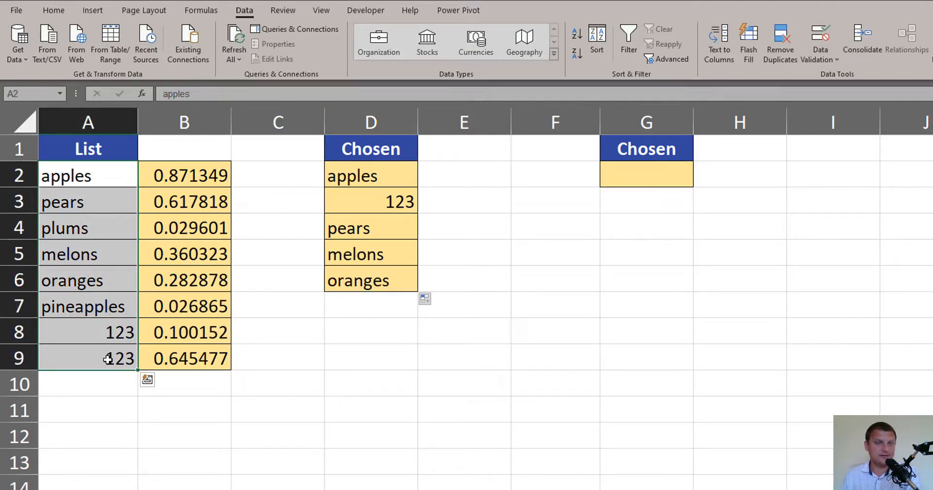
left_click_drag(401, 174, 398, 287)
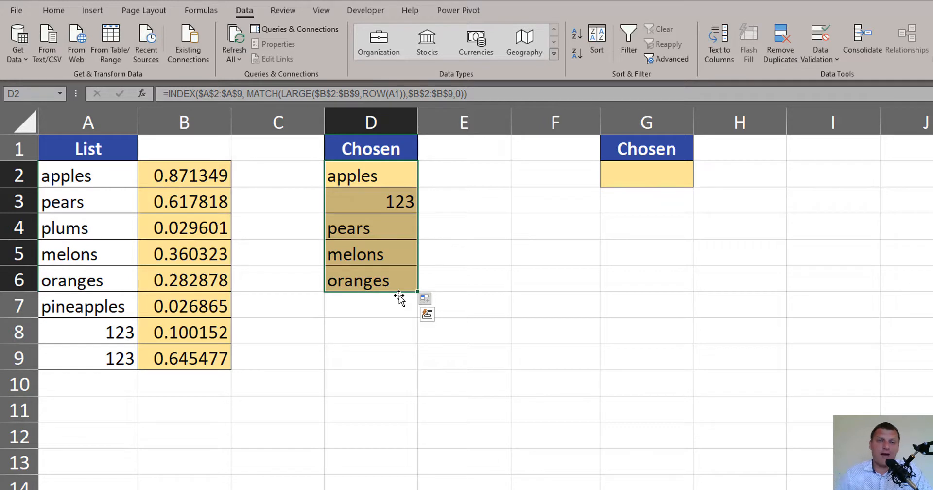
left_click(651, 175)
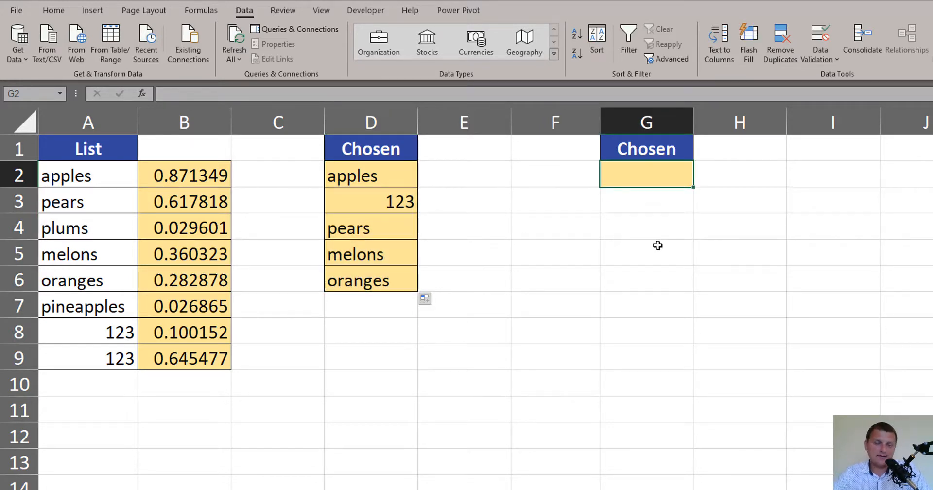
left_click(389, 182)
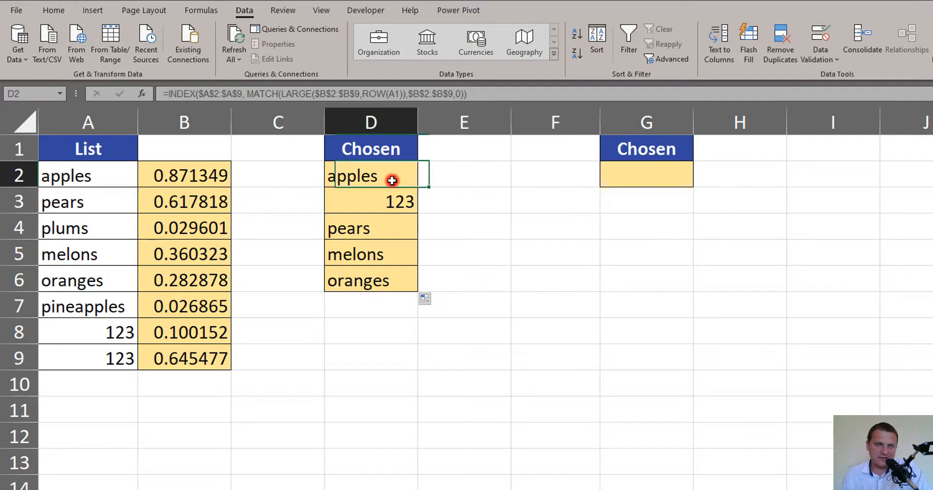
Enter a RANDARRAY formula in G2 that generates 8 rows of random numbers
left_click(647, 175)
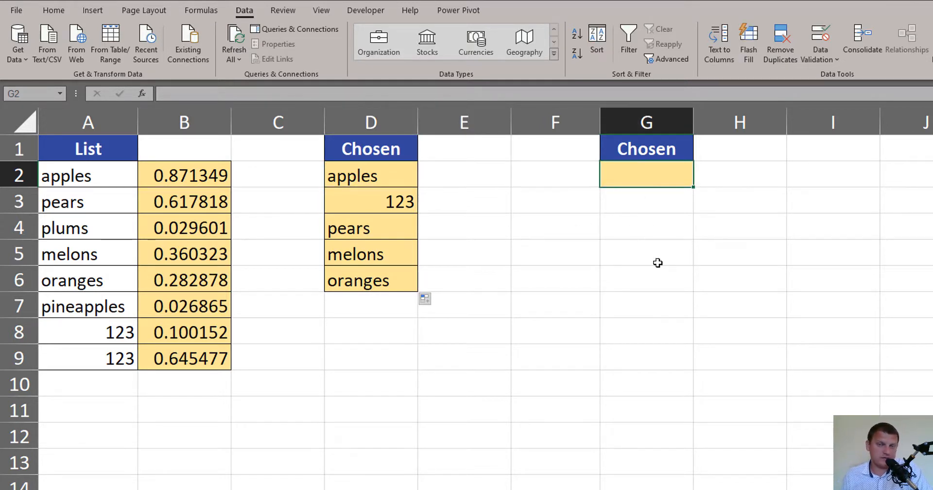
type("=")
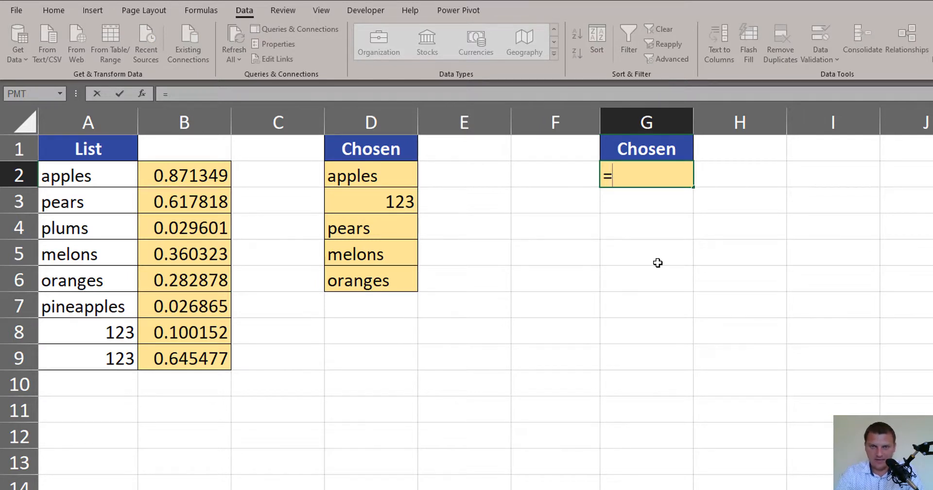
type("rand")
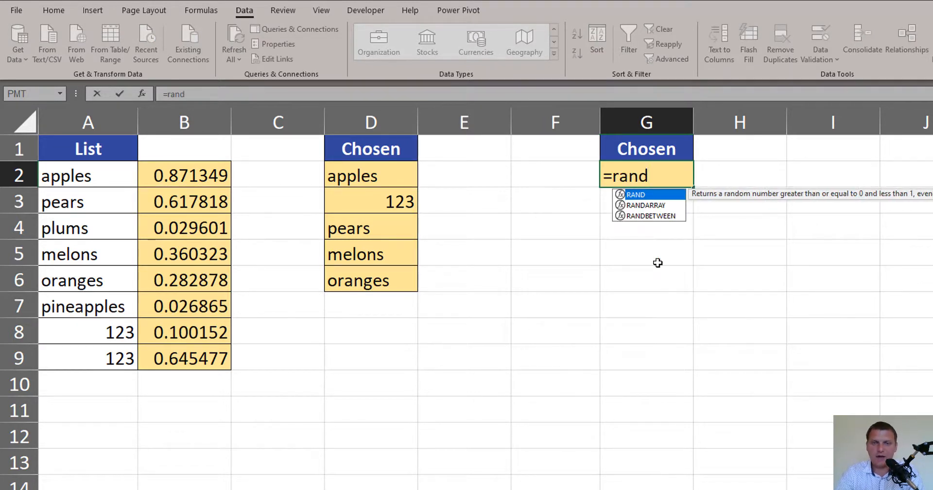
key("Down")
key("Tab")
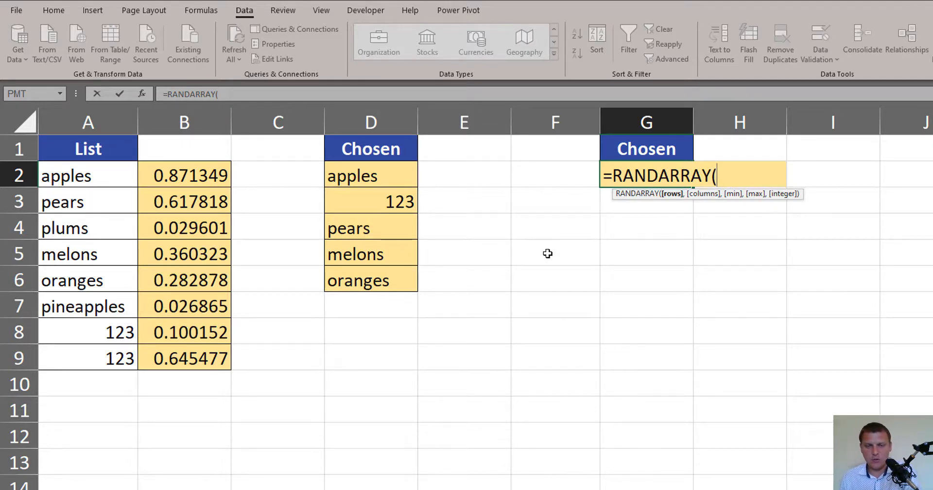
type("8")
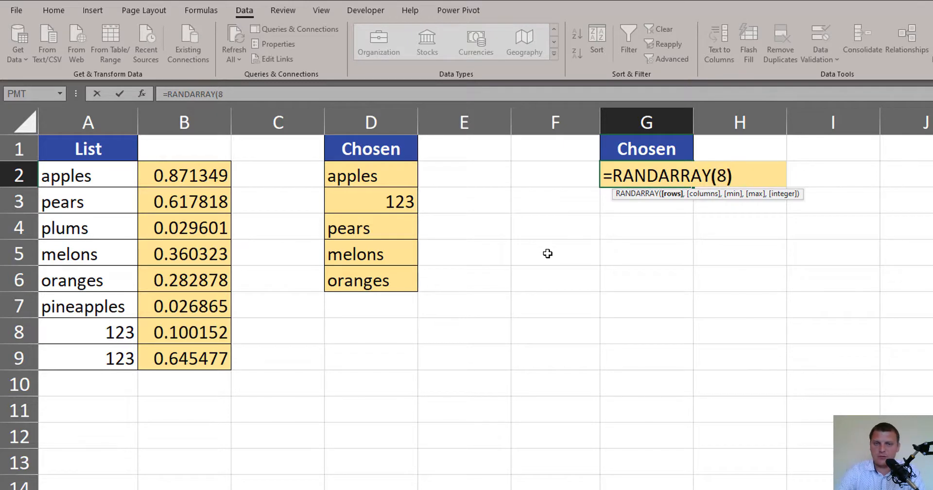
type(")")
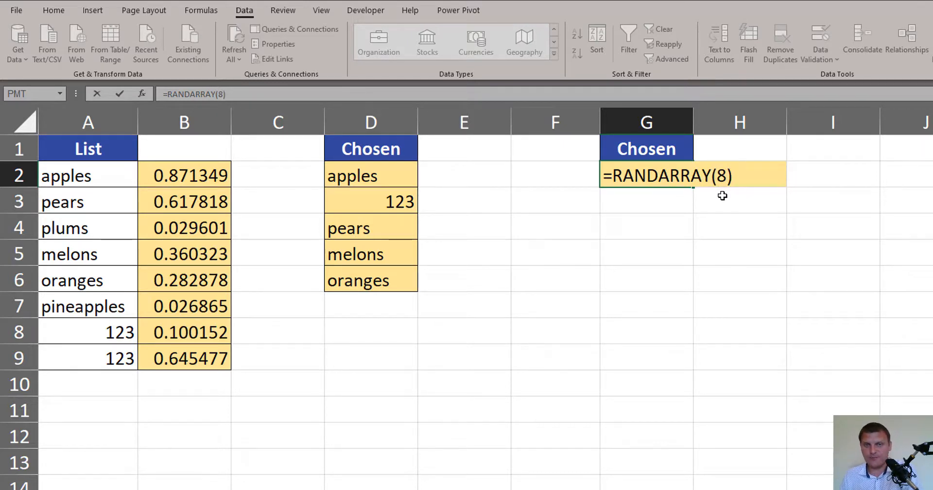
key("Return")
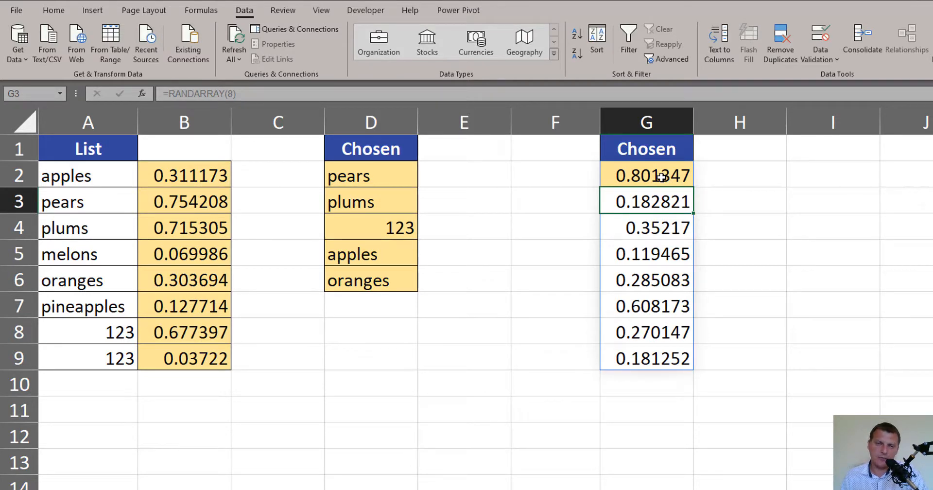
Wrap the RANDARRAY formula in G2 in a SORTBY function with the list items A2:A9 as the array to sort
left_click_drag(661, 177, 662, 379)
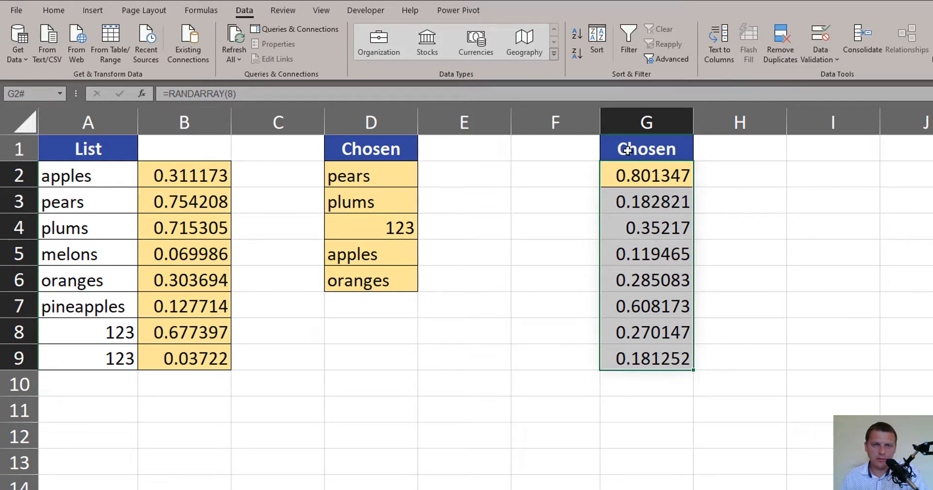
key("F2")
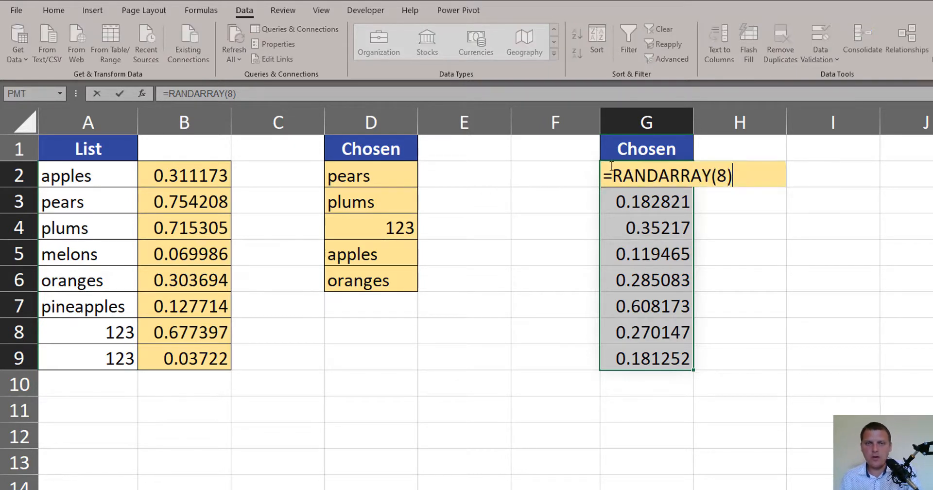
left_click(614, 176)
type("sort")
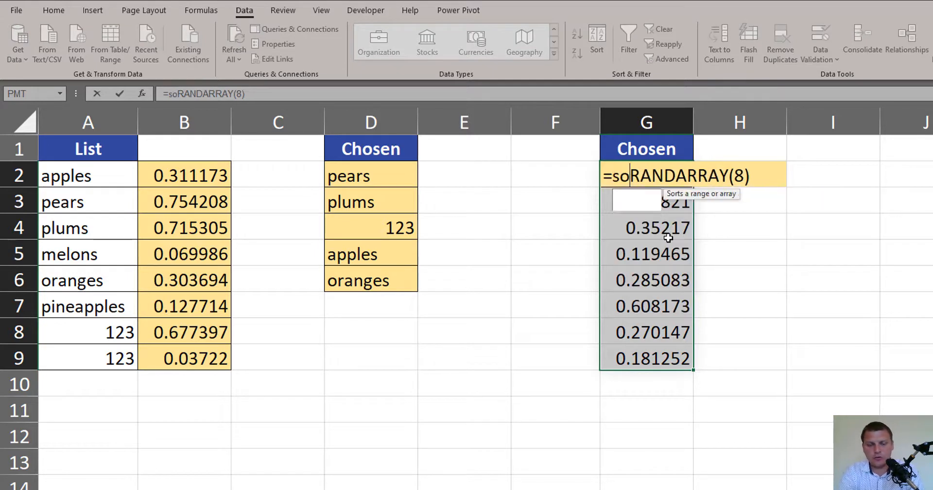
type("by")
key("Tab")
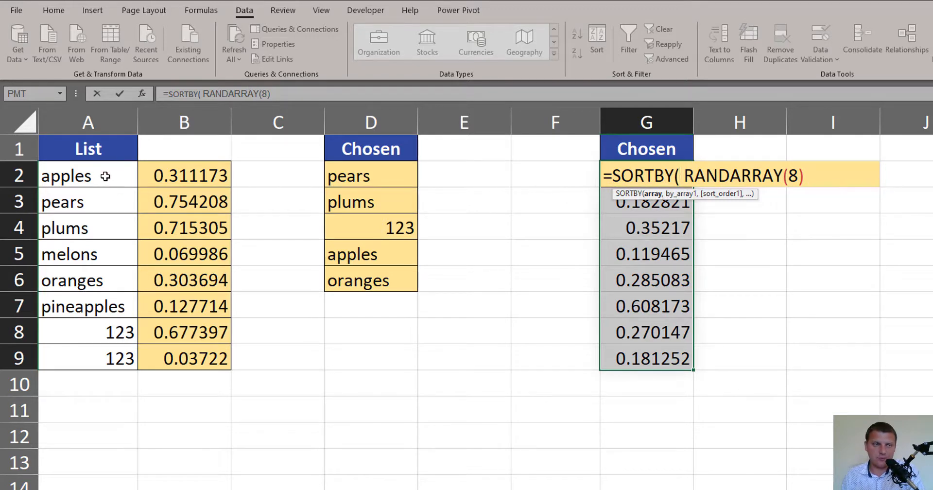
left_click_drag(104, 175, 91, 367)
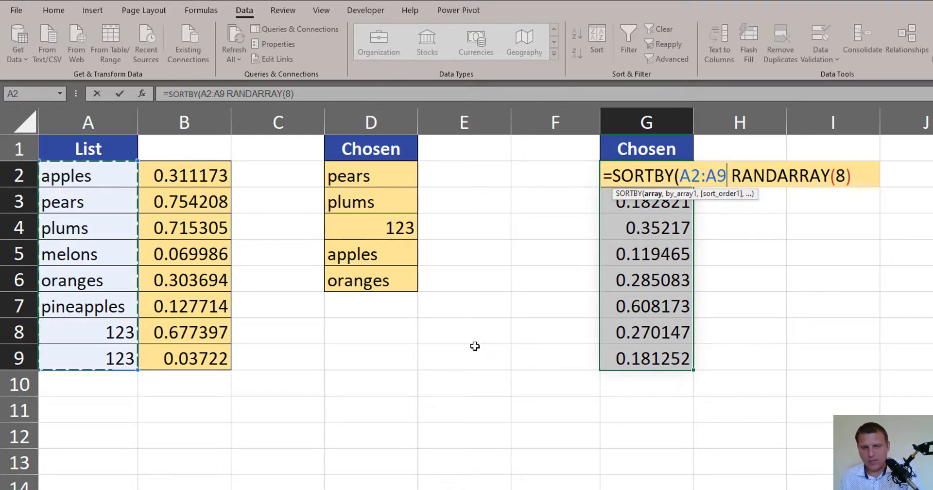
type(",")
Check the array and by_array1 arguments of the SORTBY formula in G2, then close and commit it
left_click(655, 194)
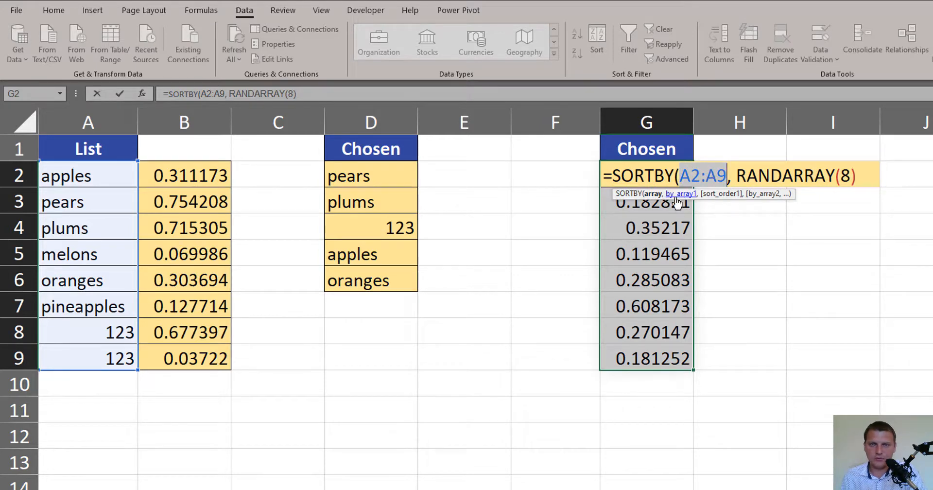
left_click(676, 196)
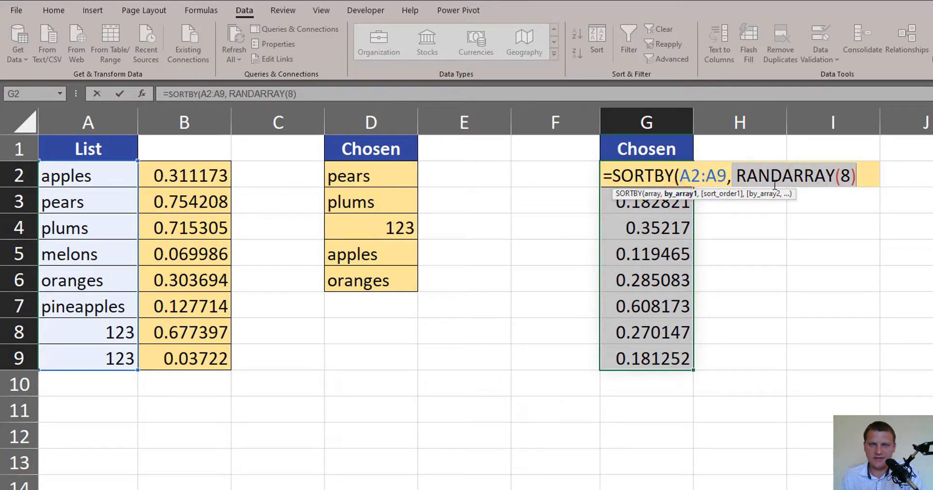
left_click(861, 176)
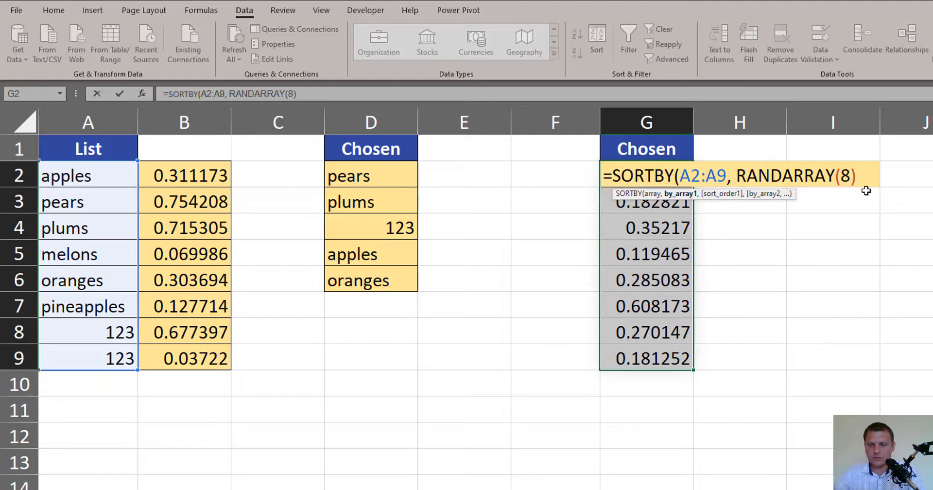
type(")")
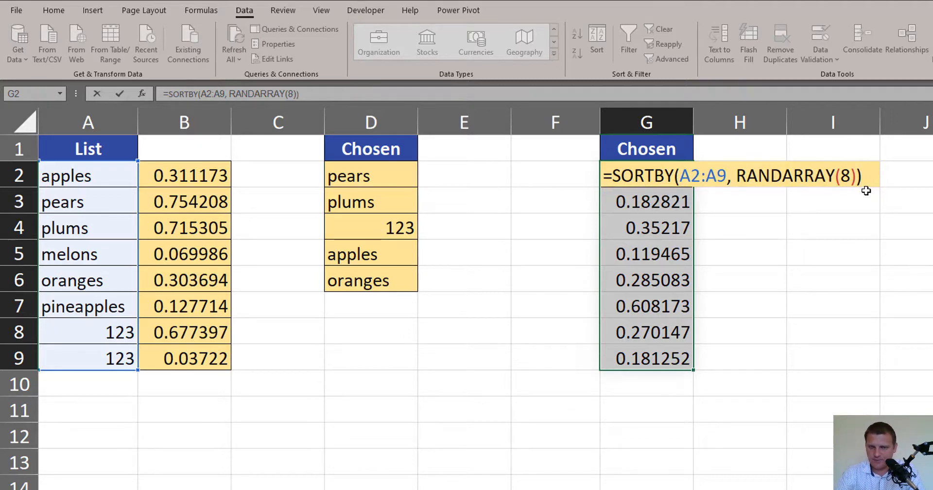
key("ctrl+Return")
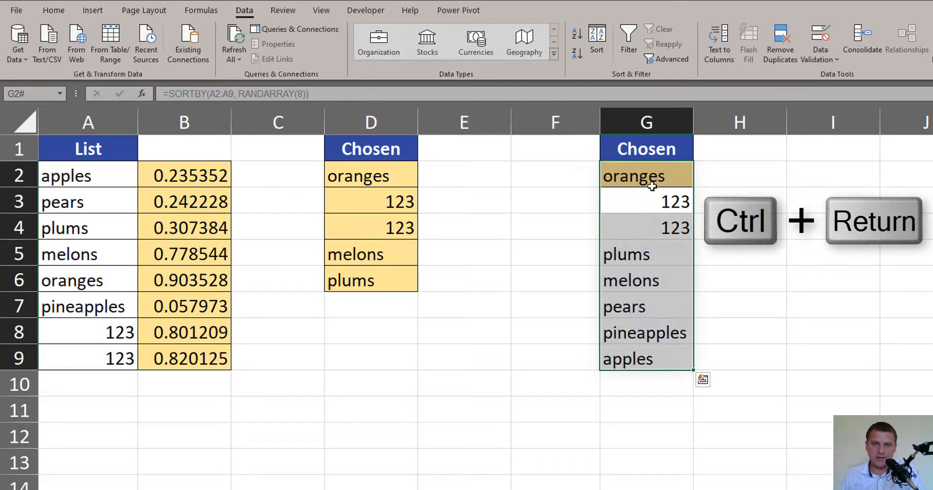
Compare the shuffled items in G2:G9 with the list in A2:A9, recalculate the sheet, and examine the first five and remaining three items
left_click_drag(652, 183, 657, 344)
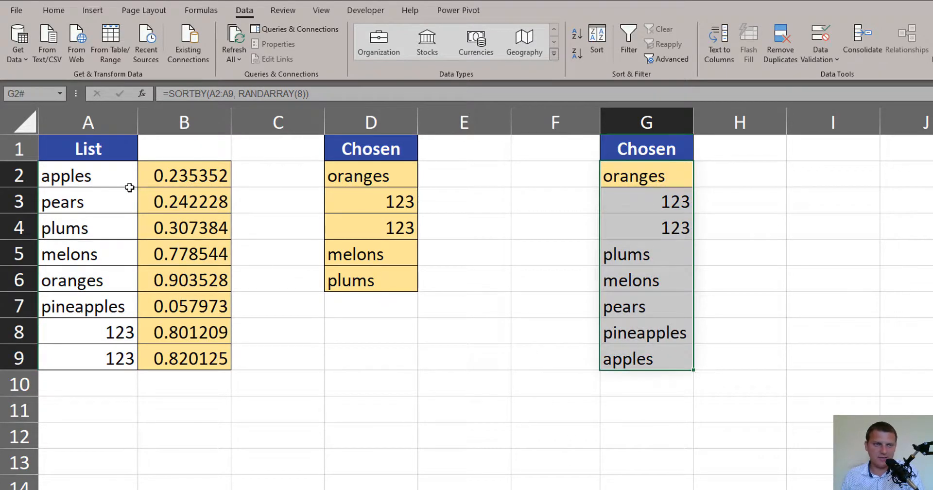
left_click_drag(113, 177, 121, 358)
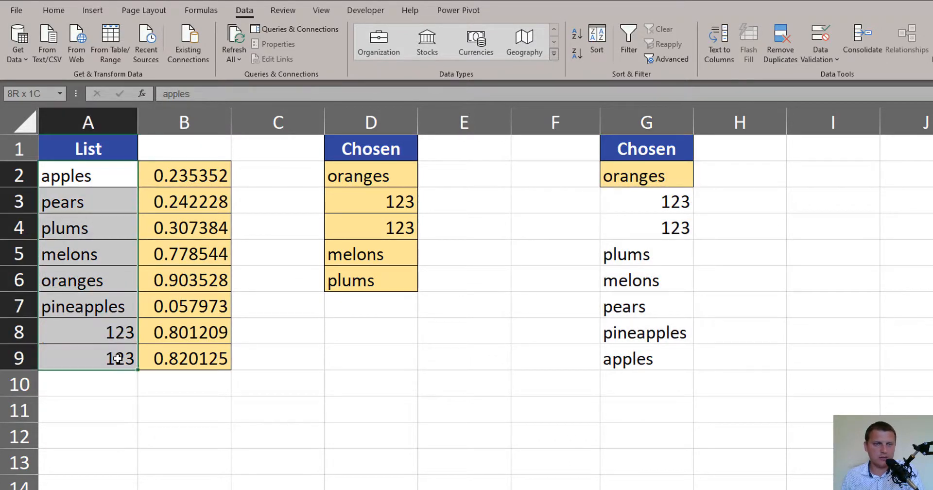
left_click(667, 177)
left_click(787, 183)
key("F9")
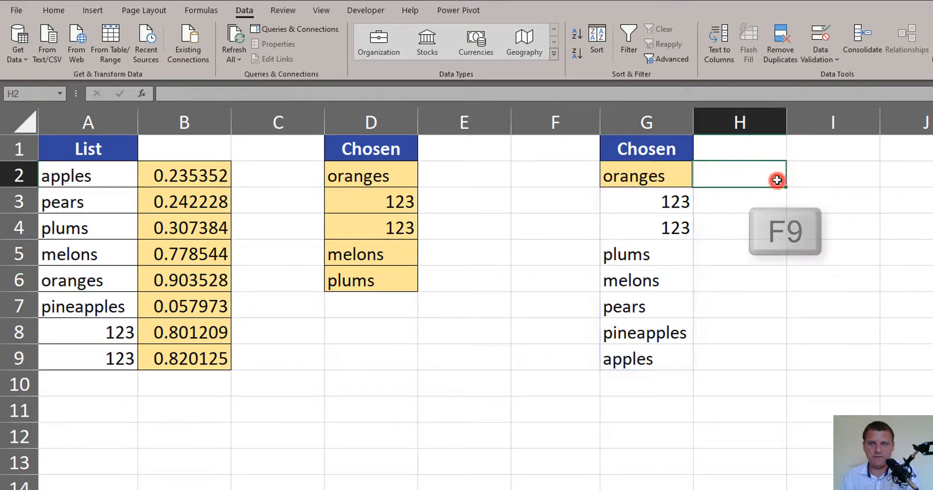
key("F9")
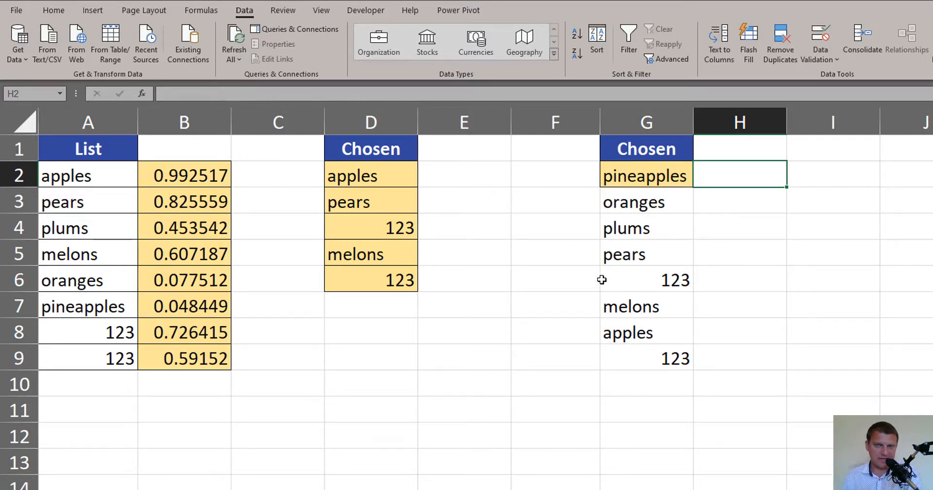
left_click_drag(655, 180, 660, 273)
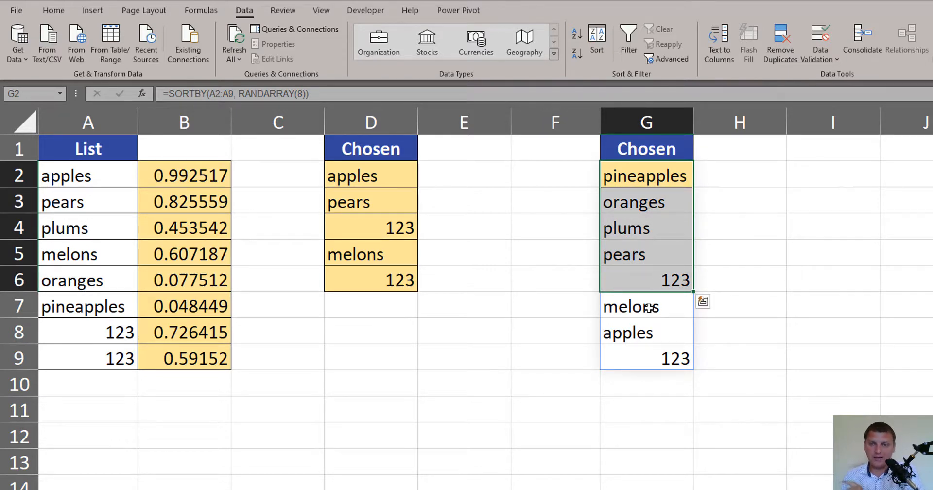
left_click_drag(650, 308, 640, 356)
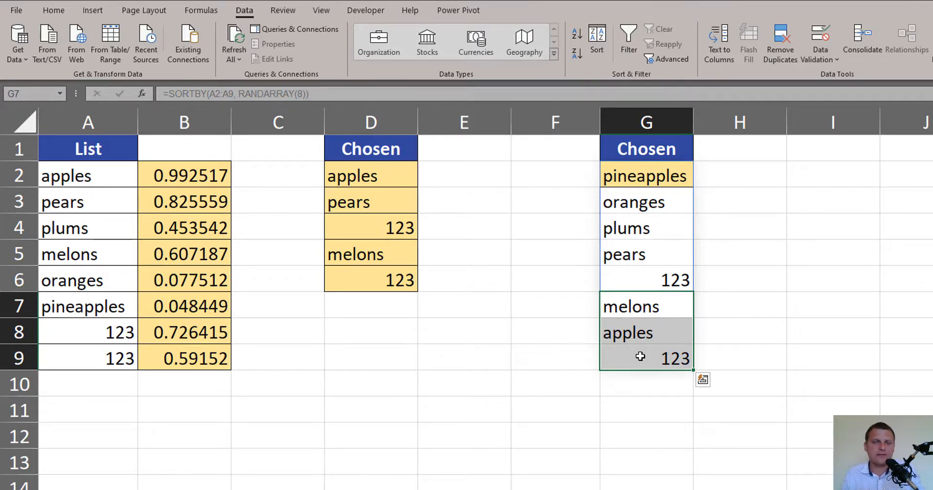
Re-enter the SORTBY formula as a legacy array formula over G2:G6 so that it returns only five items
left_click(661, 175)
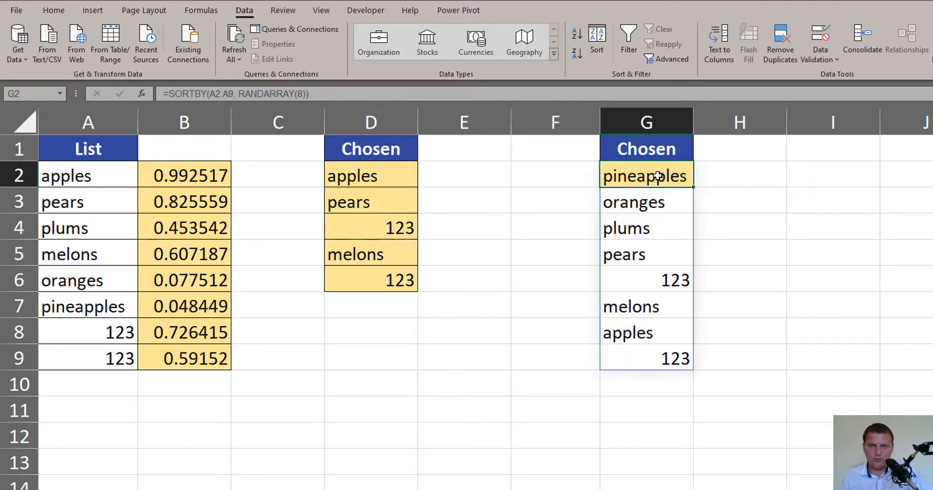
left_click_drag(658, 184, 652, 280)
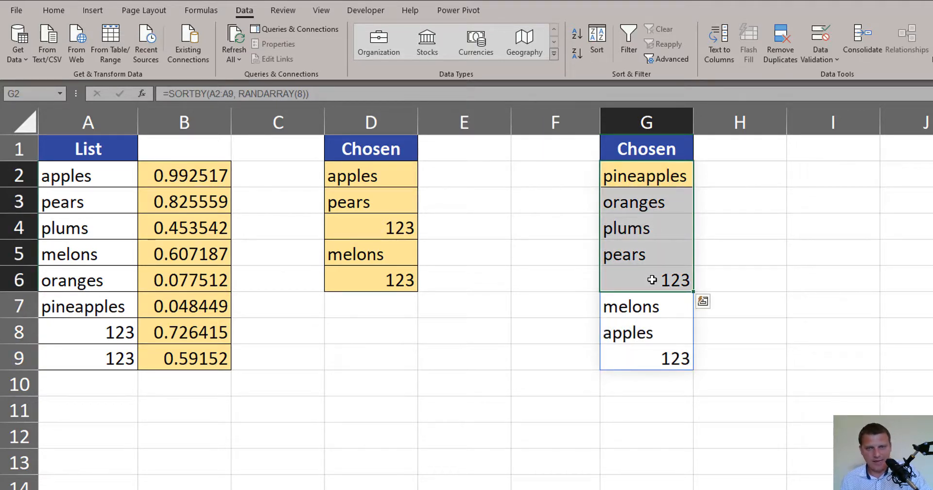
key("F2")
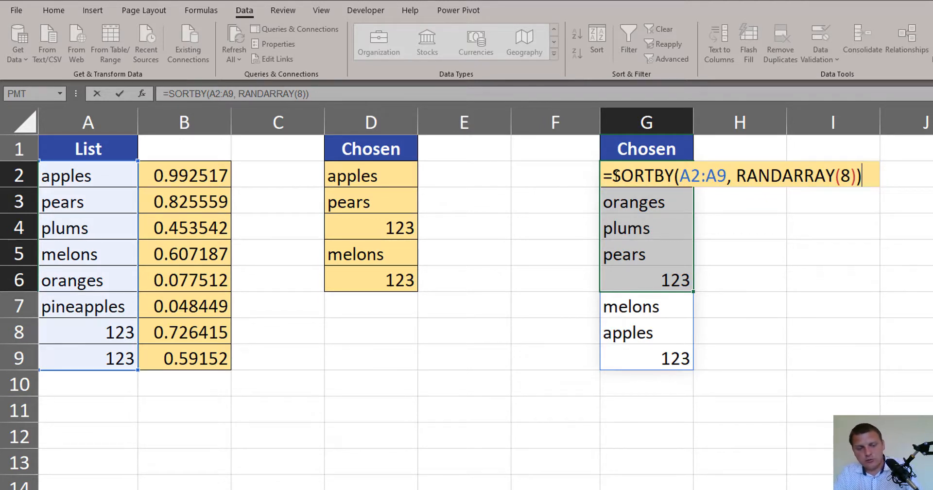
key("ctrl+shift+Return")
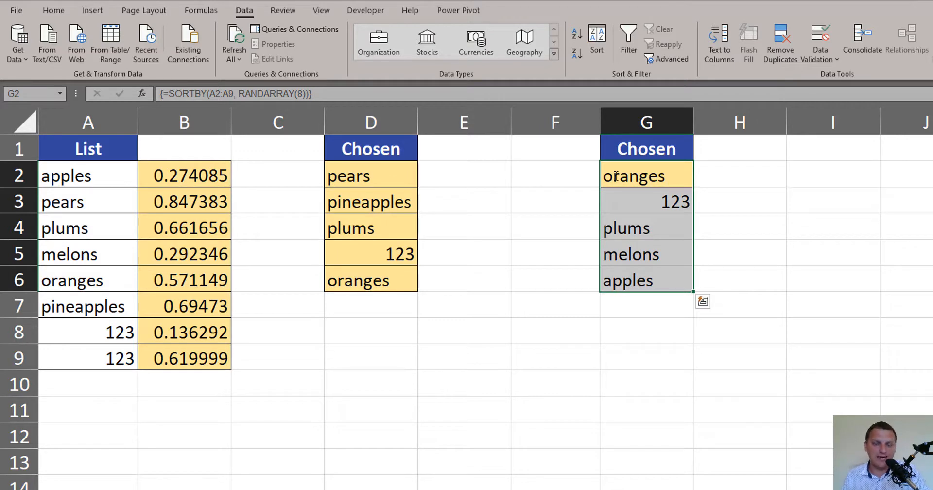
Try to delete the single cell G4 from the array formula in G2:G6
left_click_drag(658, 179, 651, 283)
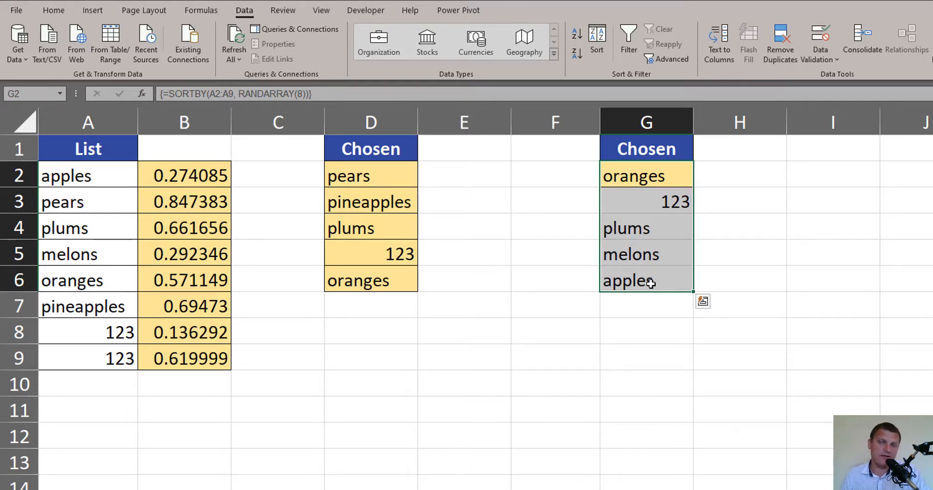
left_click(662, 231)
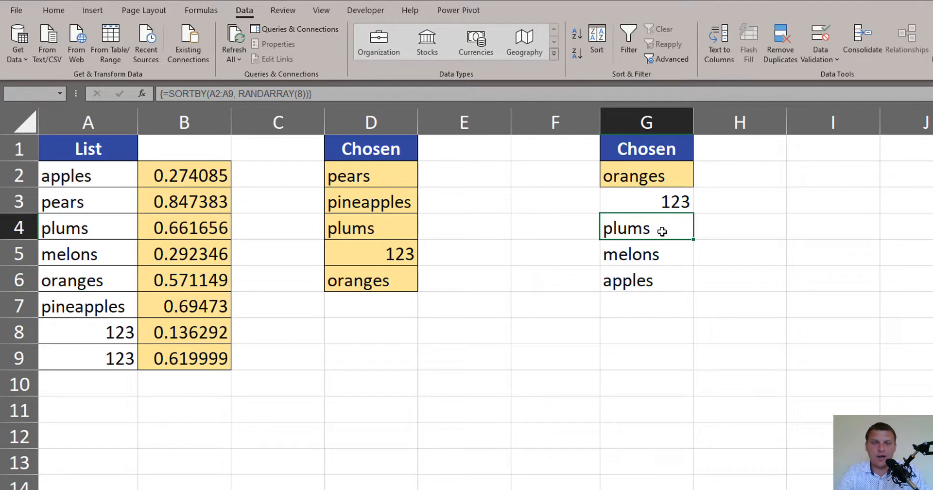
key("Delete")
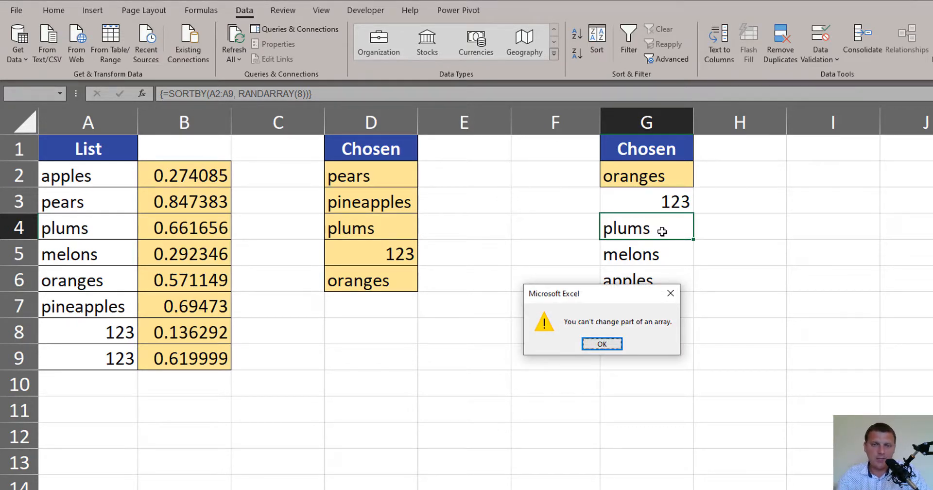
key("Return")
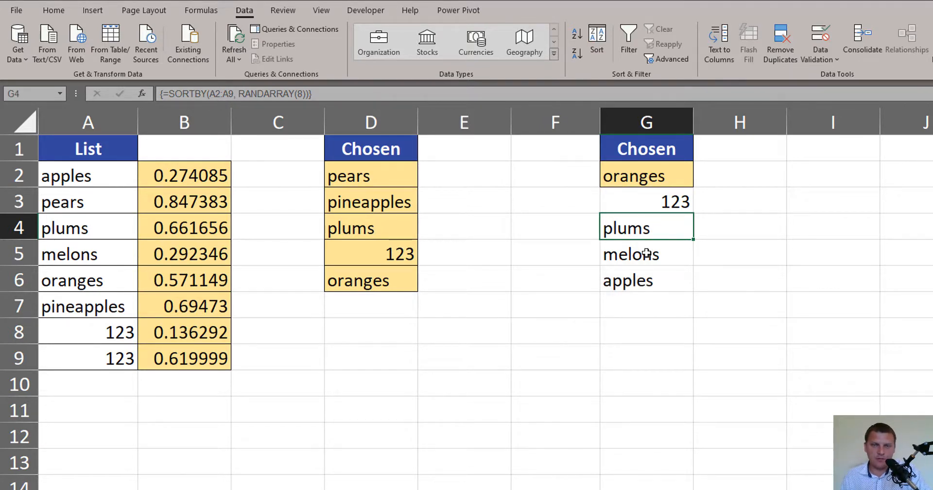
Check the remaining cells of the SORTBY array formula and review the full range G2:G6
key("Down")
key("Down")
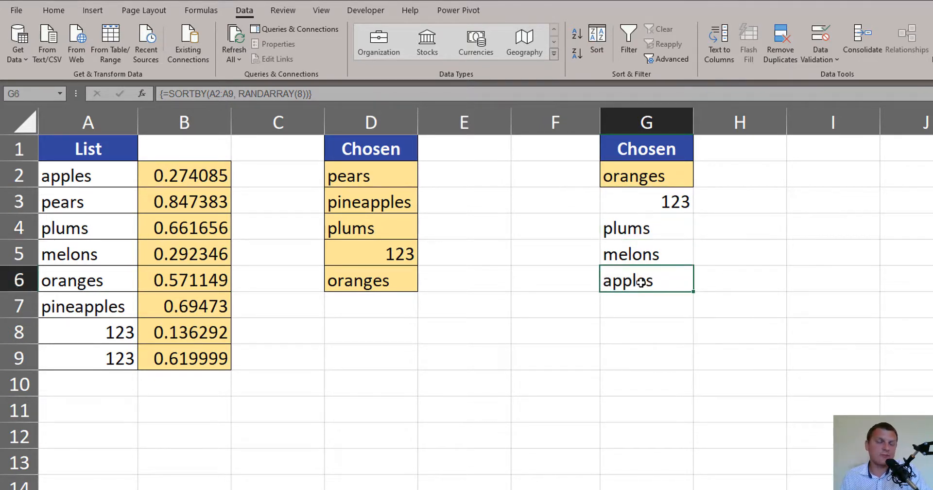
left_click_drag(652, 183, 656, 285)
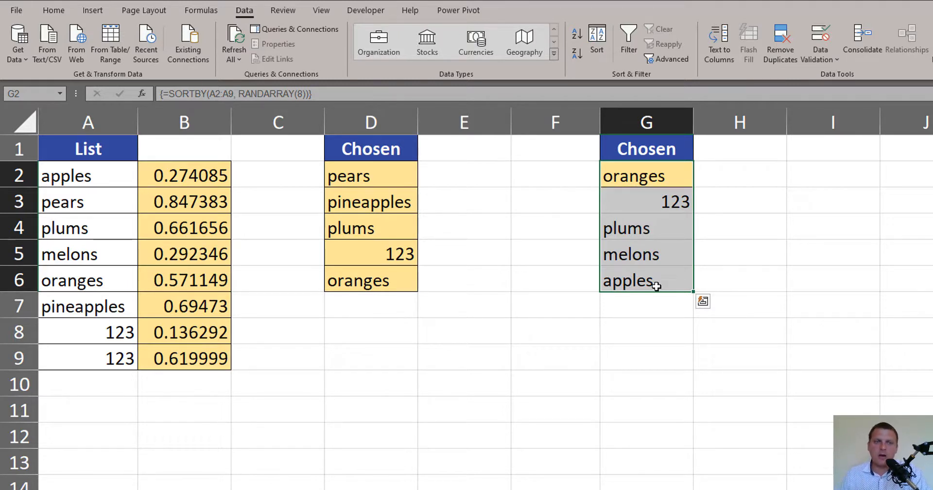
Compare the RAND helper values in B2:B9 and the INDEX formula in D2 with the SORTBY formula in G2
left_click_drag(187, 175, 199, 354)
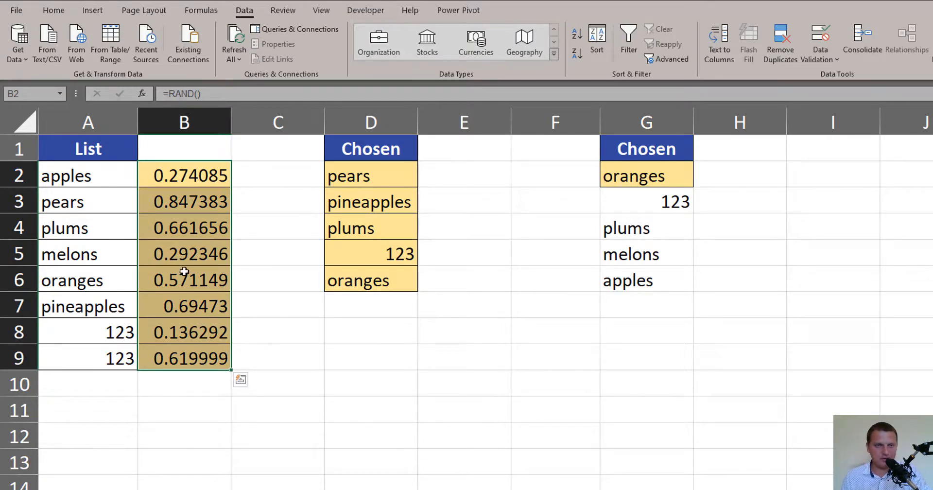
left_click(389, 178)
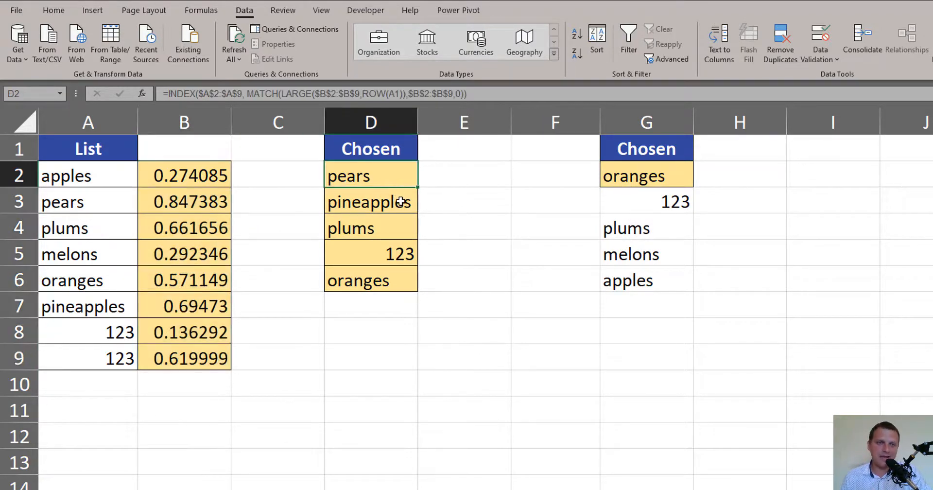
key("F2")
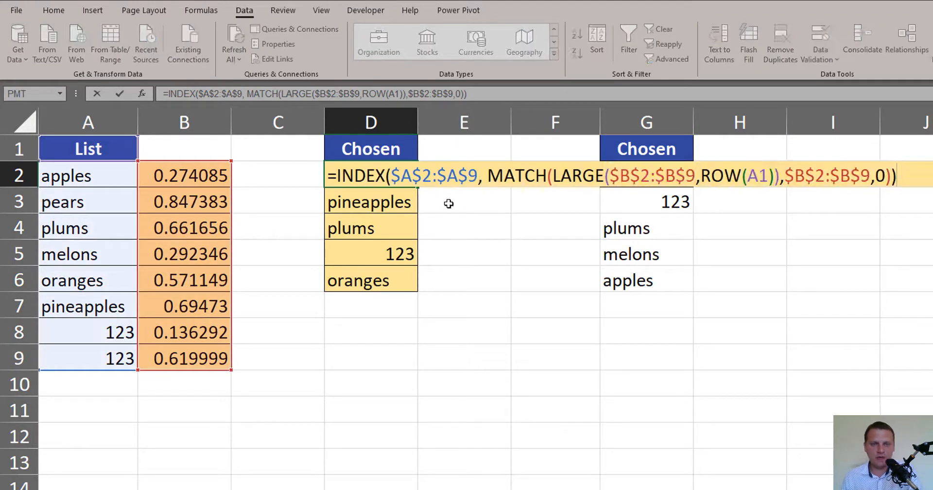
key("Escape")
left_click(651, 175)
key("F2")
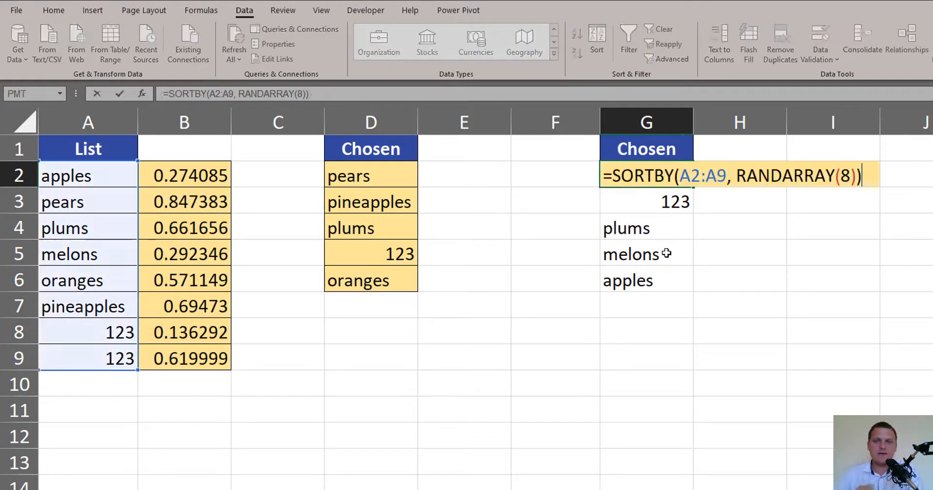